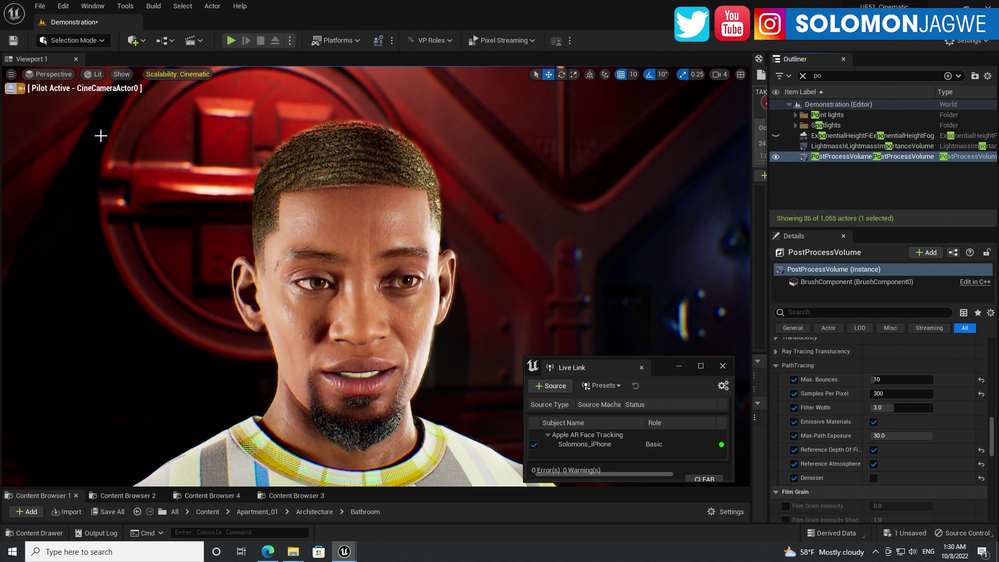
# - Try the Path Tracing view mode in the viewport, returning it to Lit
pyautogui.click(97, 78)
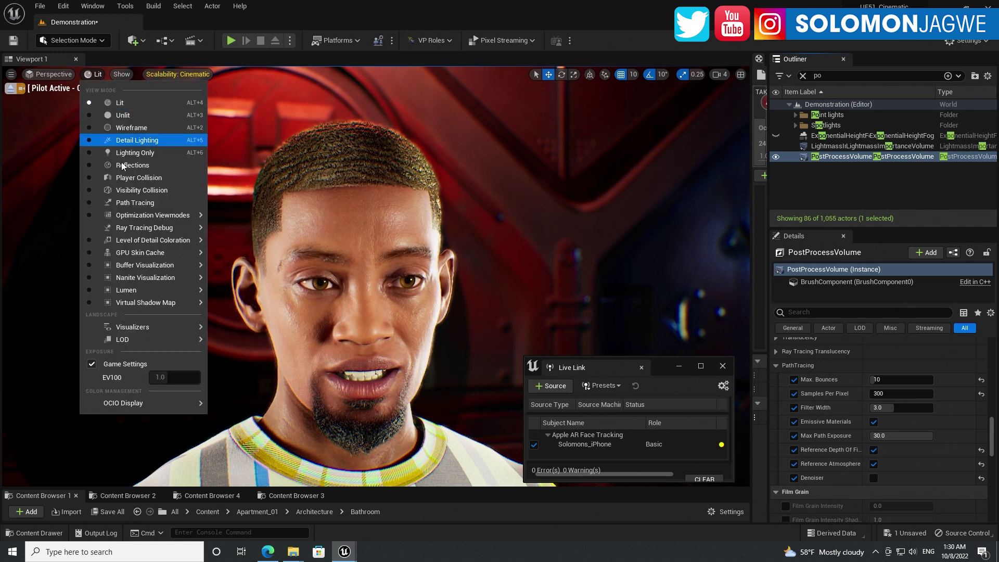
pyautogui.click(138, 203)
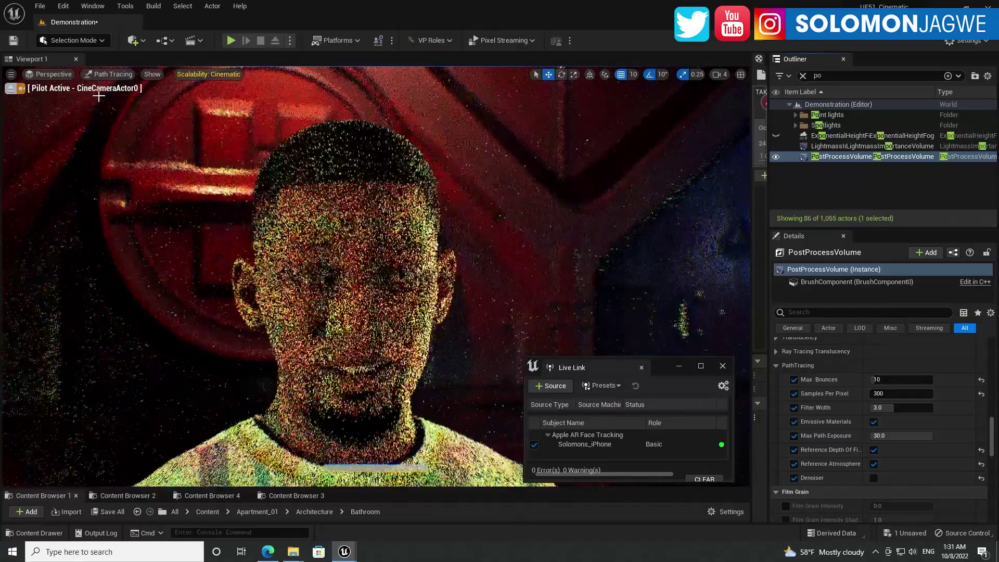
pyautogui.click(94, 74)
pyautogui.click(119, 104)
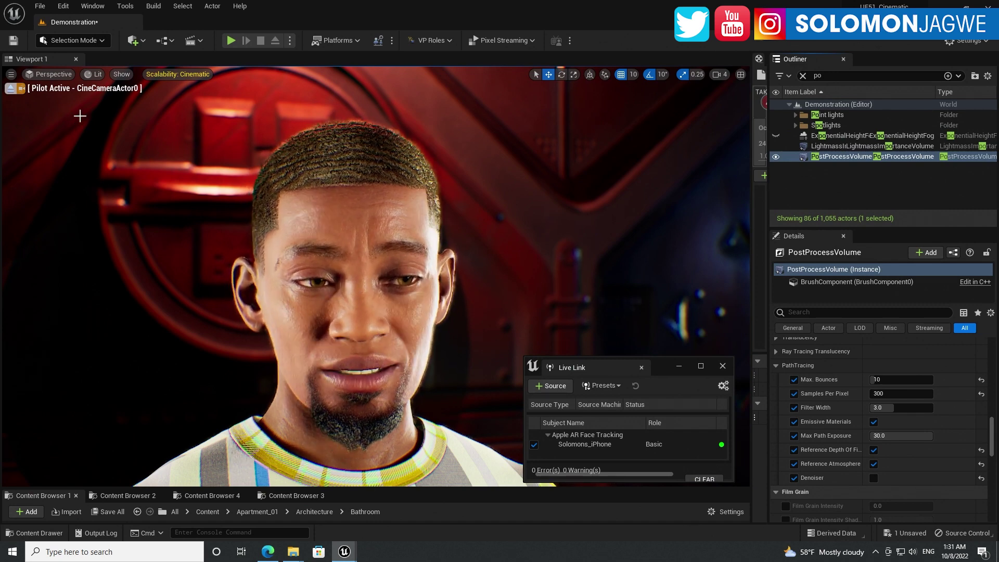
# - Switch the viewport to Path Tracing and disable the iPhone face tracking subject in Live Link
pyautogui.click(92, 77)
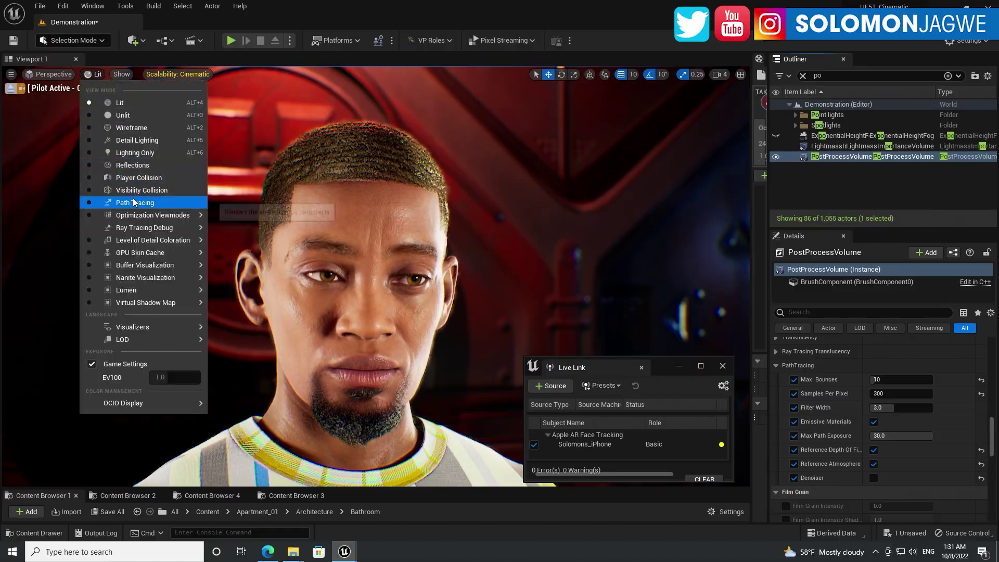
pyautogui.click(133, 198)
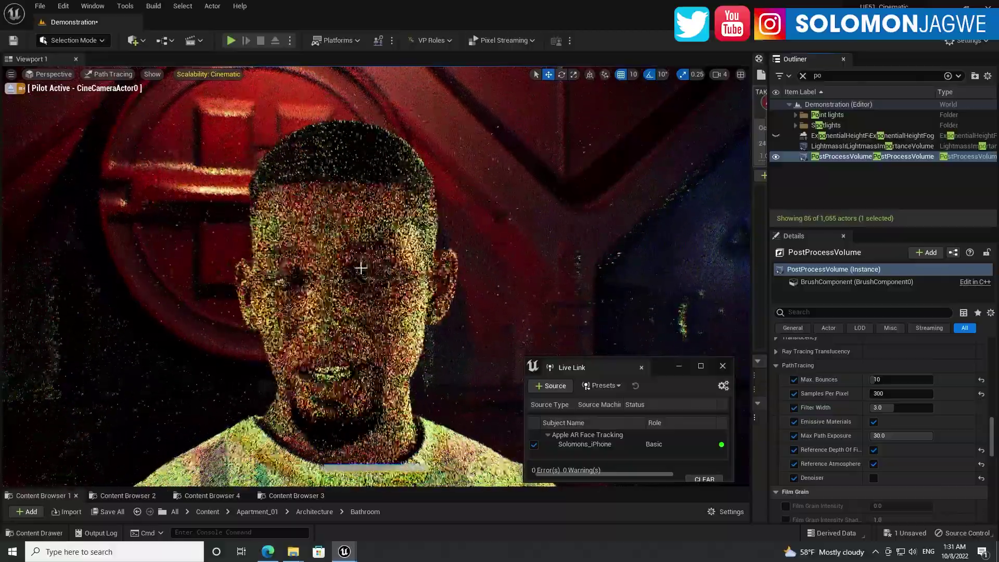
pyautogui.click(533, 446)
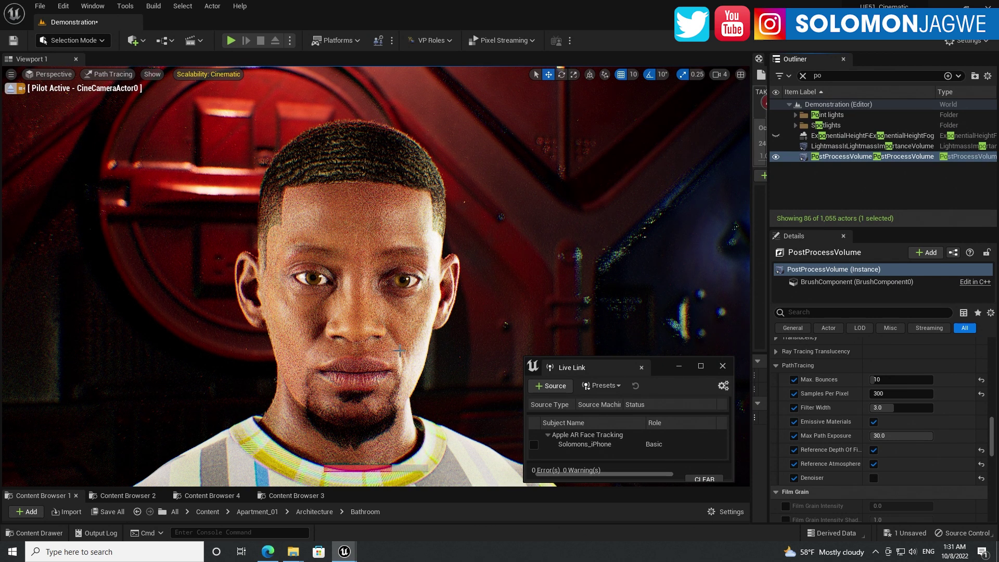
# - Stop piloting CineCameraActor0 and examine the path-traced character's face up close
pyautogui.click(11, 88)
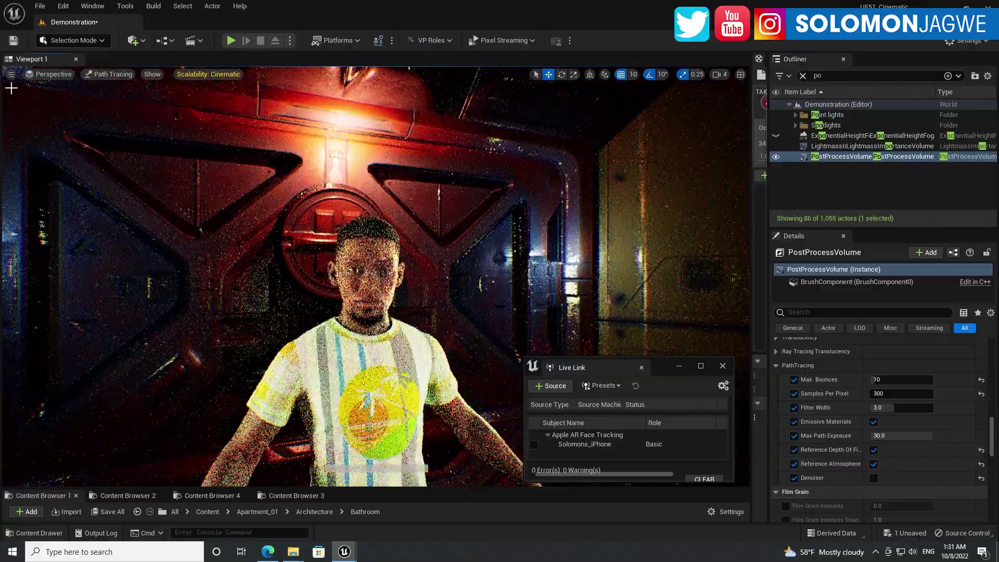
pyautogui.scroll(10, 410, 309)
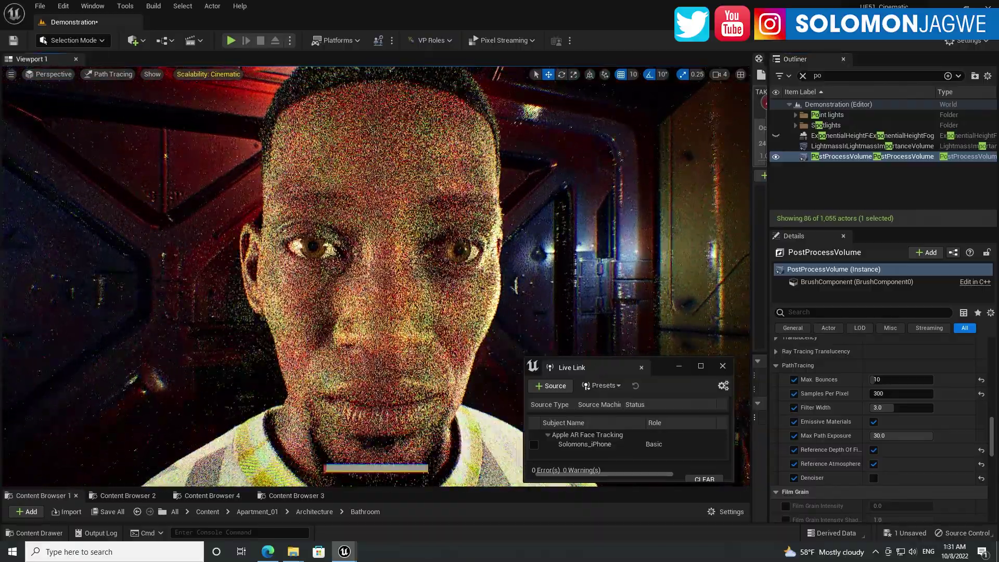
pyautogui.scroll(3, 411, 309)
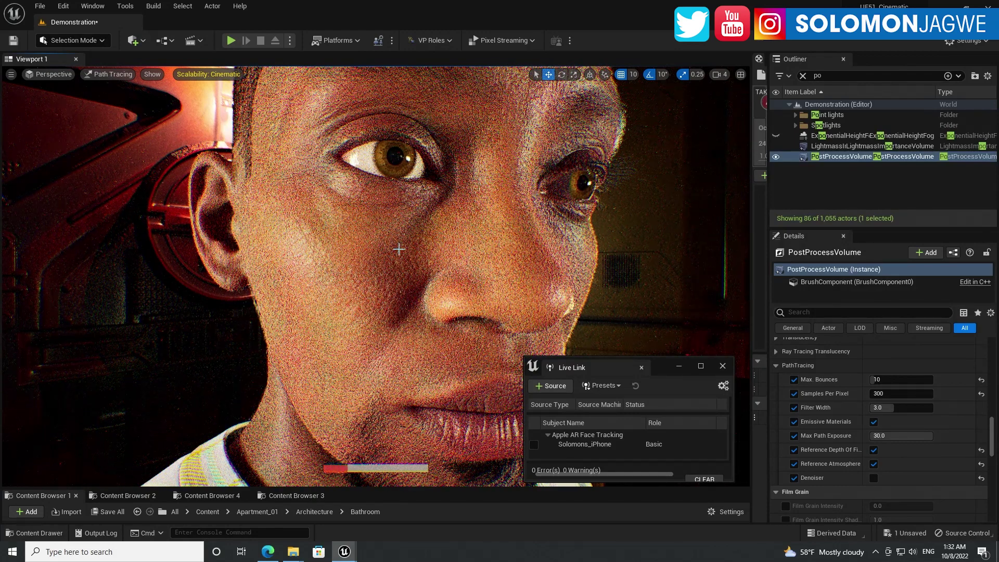
# - Bring up the Quixel Bridge window and show where the editor's add-content options launch it
pyautogui.moveTo(353, 550)
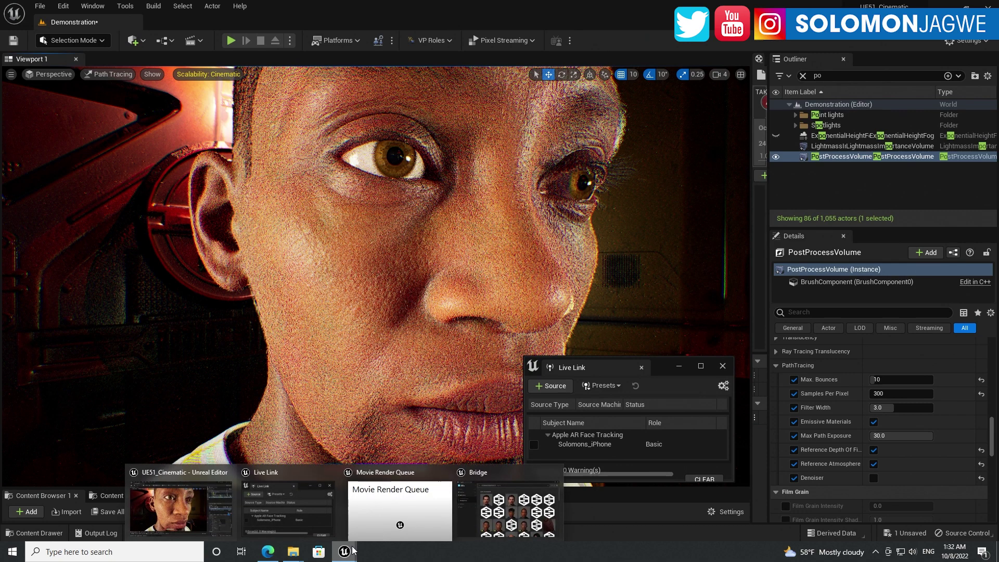
pyautogui.click(484, 469)
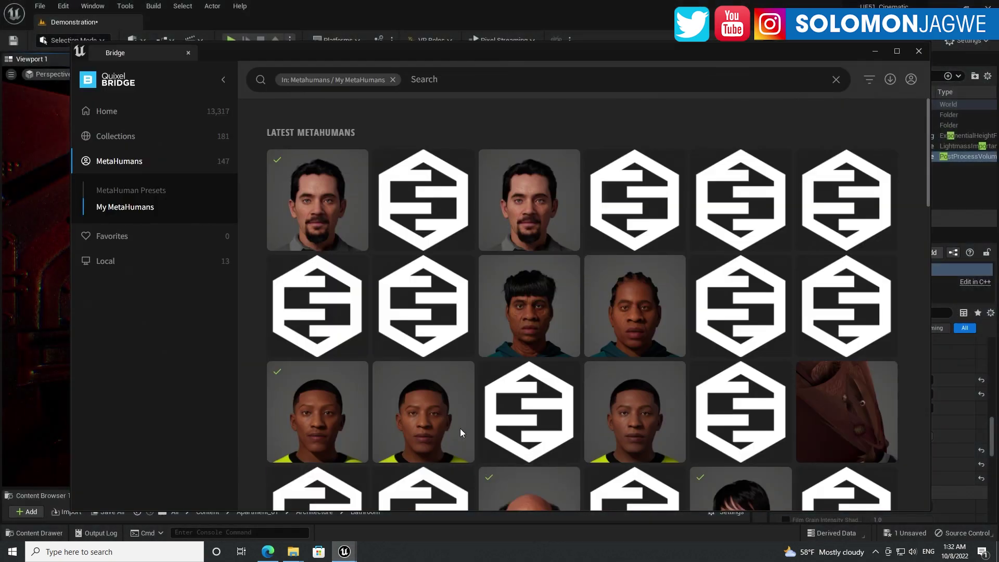
pyautogui.moveTo(323, 52); pyautogui.dragTo(346, 93)
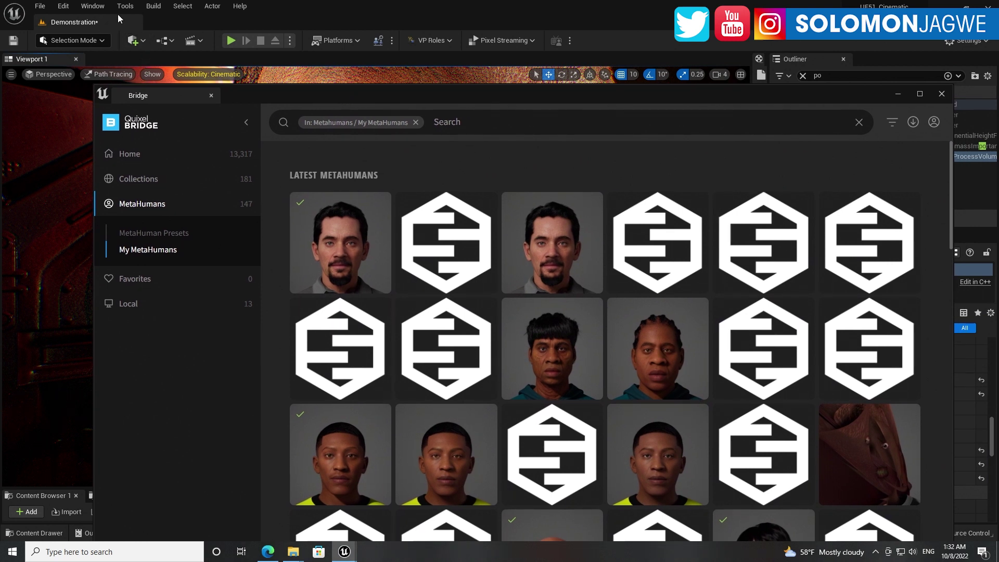
pyautogui.click(144, 42)
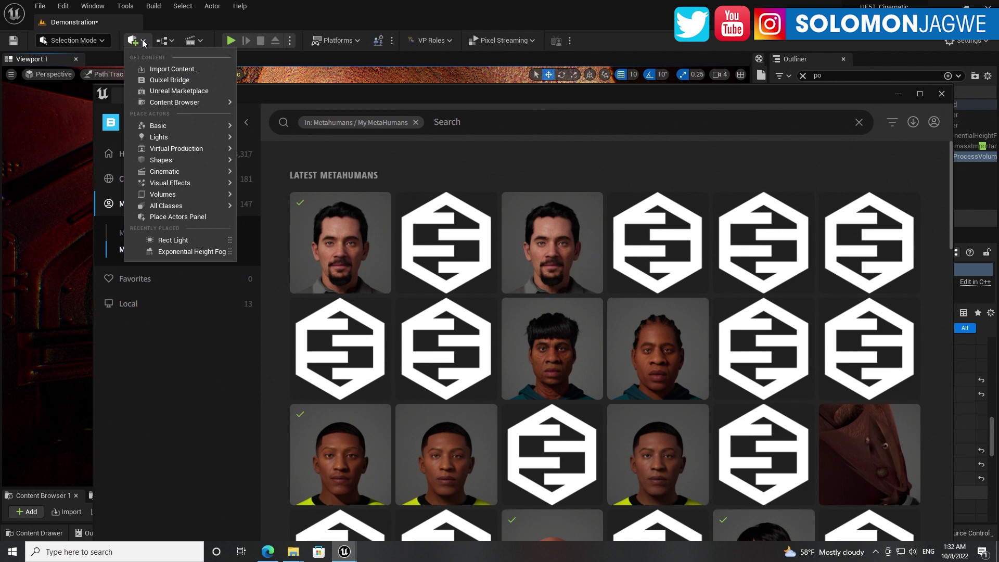
pyautogui.click(170, 84)
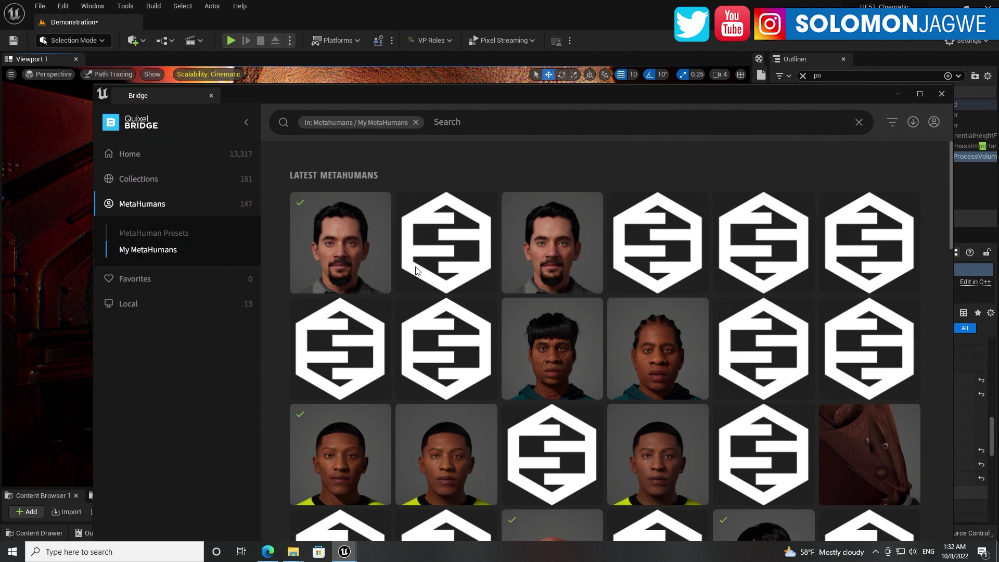
# - Browse the MetaHuman Presets and My MetaHumans collections in Quixel Bridge, closing Bridge when done
pyautogui.click(145, 233)
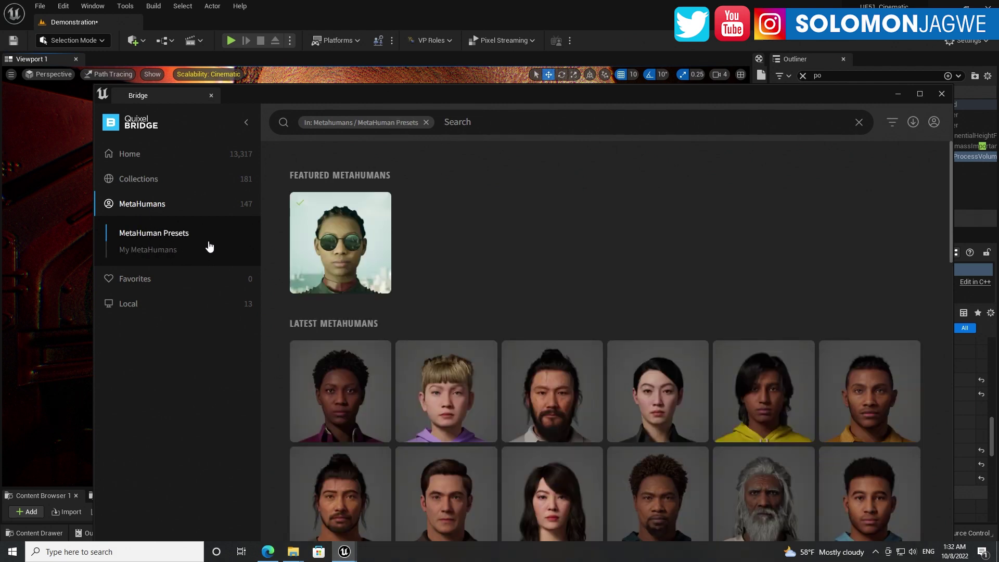
pyautogui.click(147, 251)
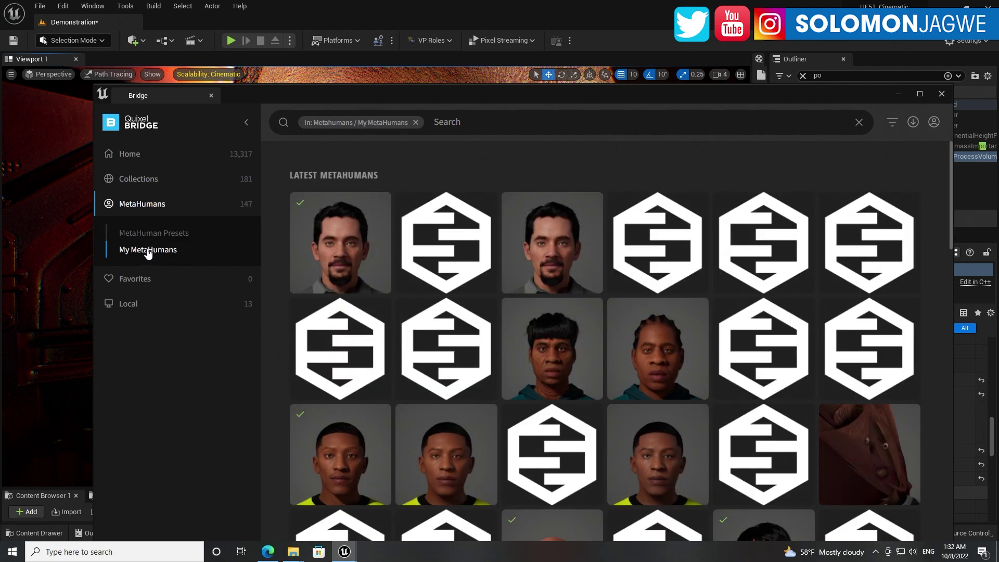
pyautogui.scroll(-10, 556, 260)
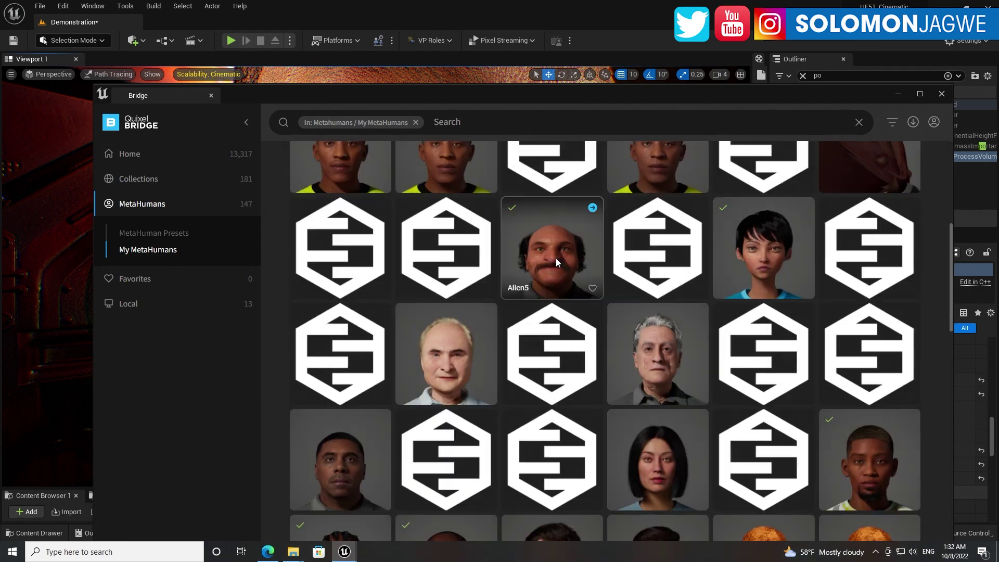
pyautogui.scroll(-5, 552, 255)
pyautogui.scroll(10, 541, 248)
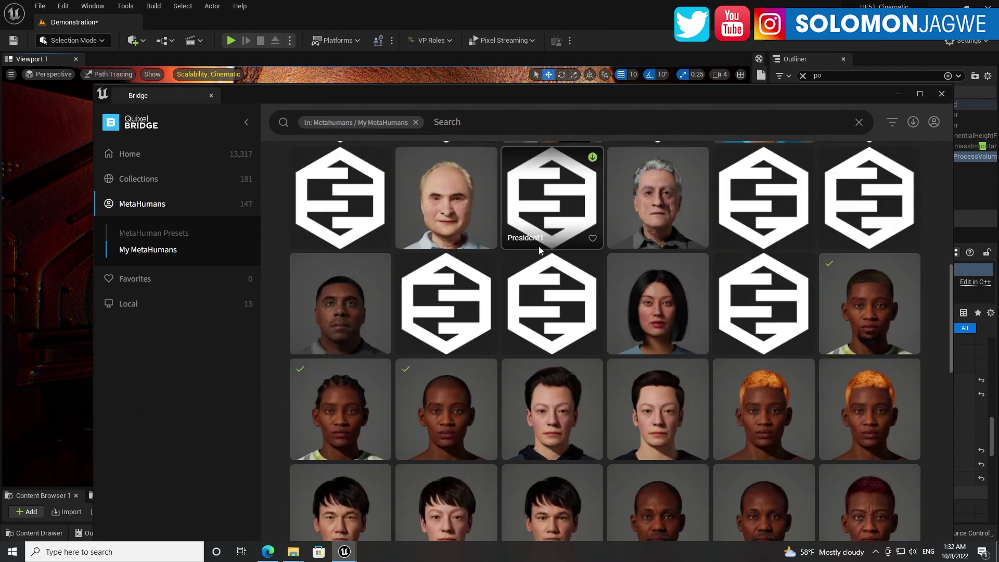
pyautogui.scroll(4, 538, 250)
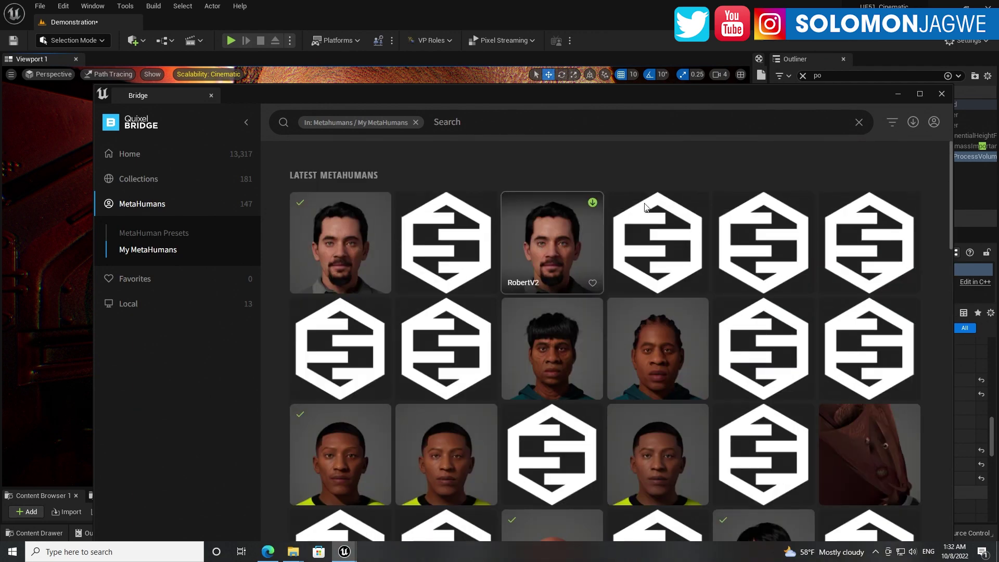
pyautogui.click(943, 94)
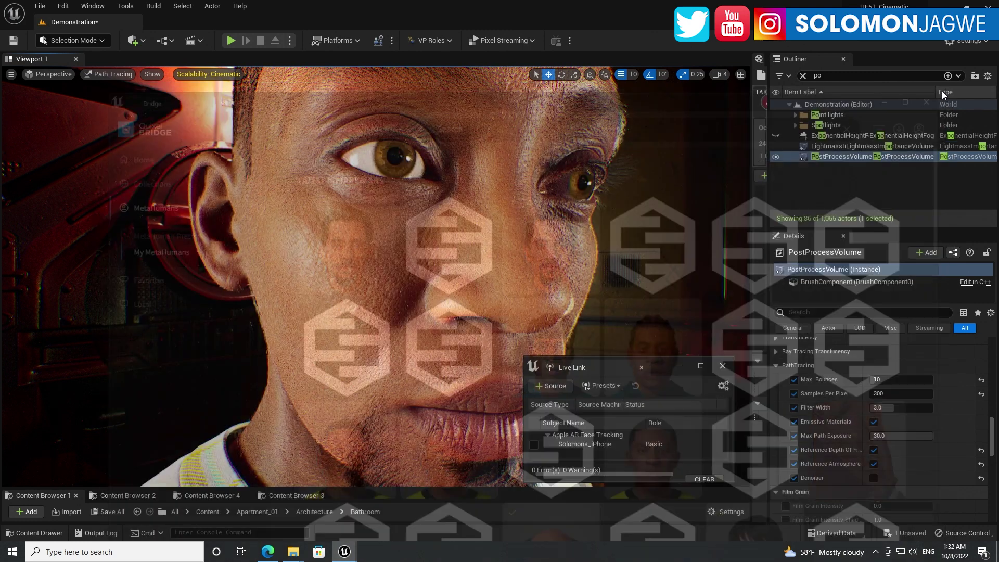
# - Check the Unreal Editor version information and close the About window
pyautogui.click(239, 6)
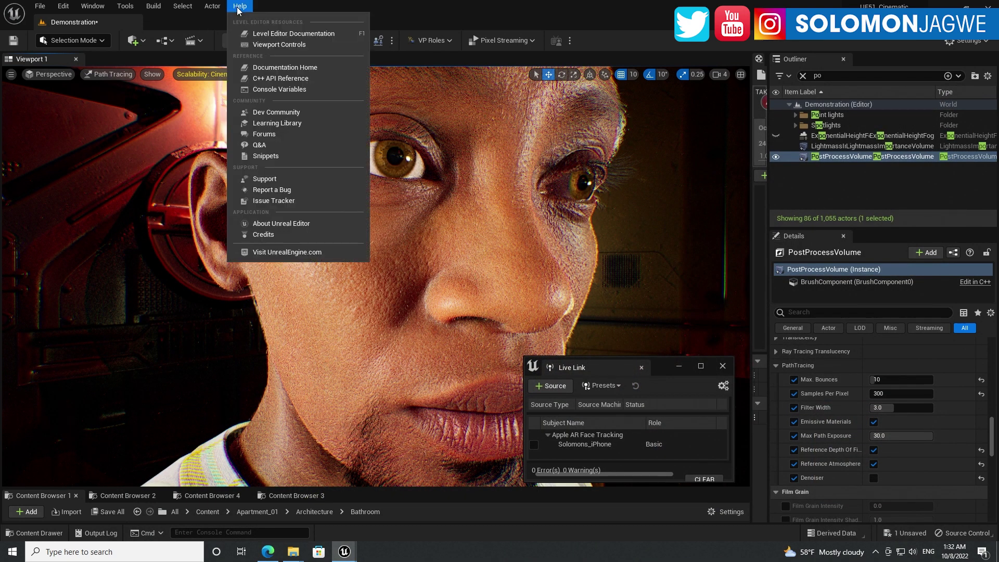
pyautogui.click(292, 223)
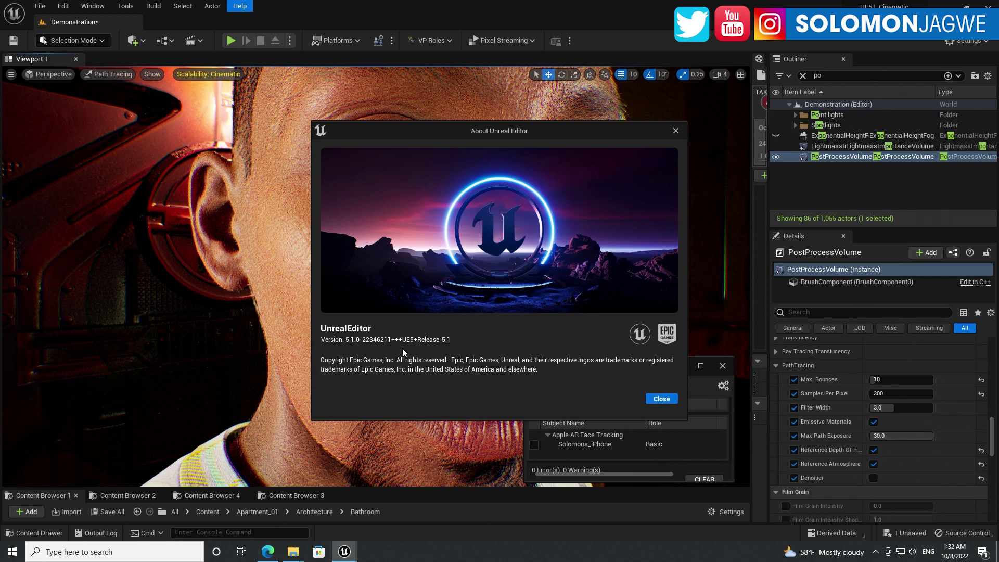
pyautogui.click(663, 399)
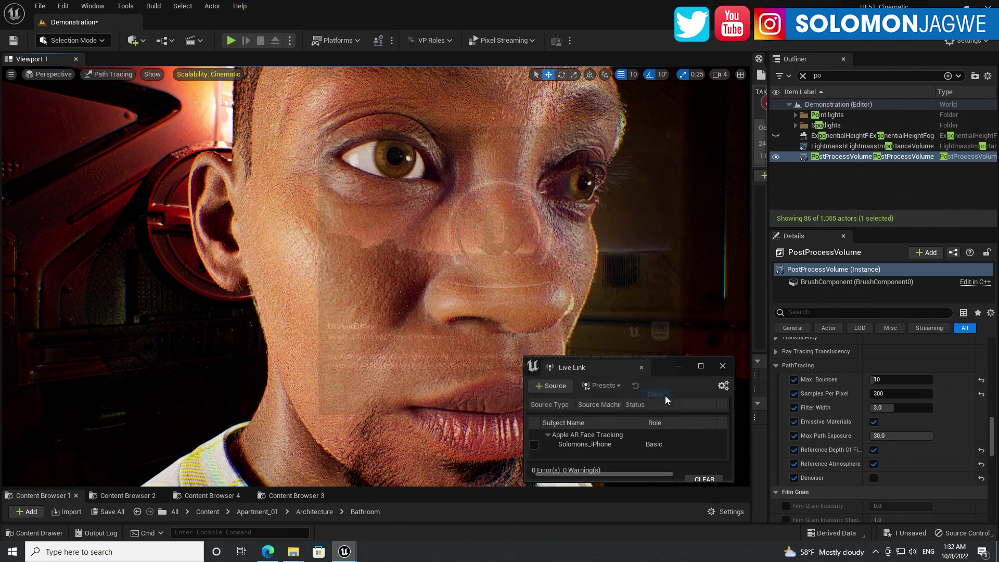
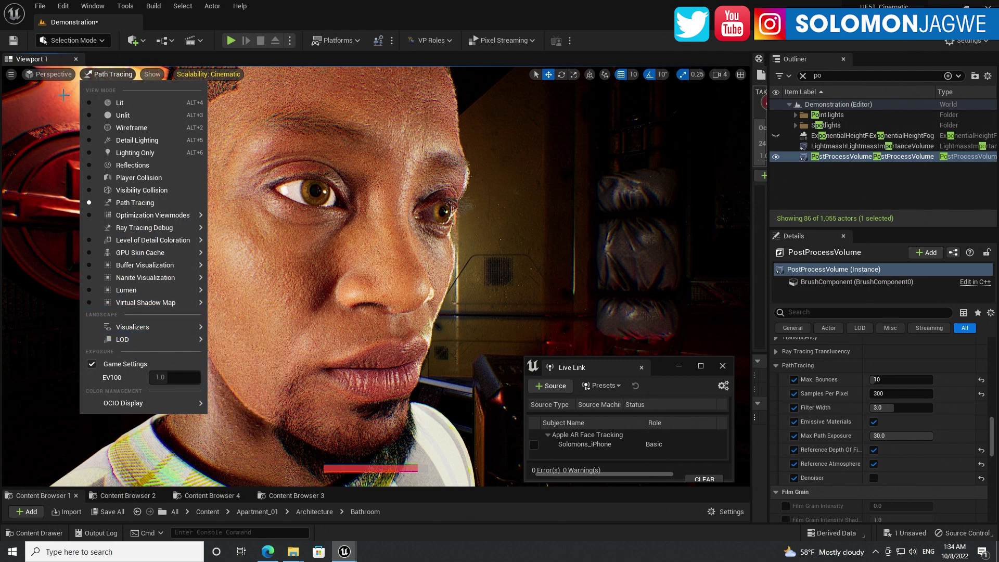
# - Switch the viewport to CineCameraActor1 and release the camera pilot to view the character and mirror freely
pyautogui.click(54, 74)
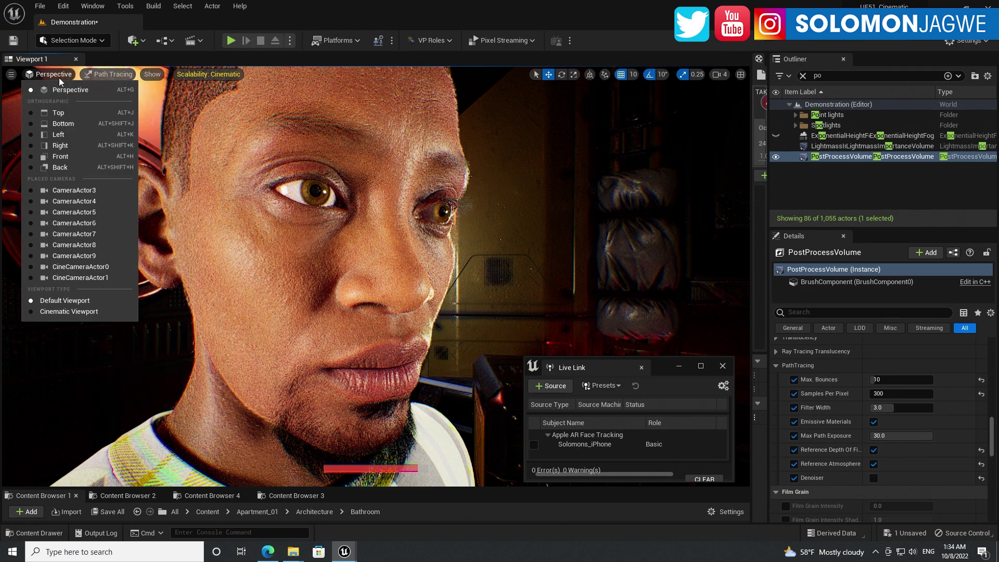
pyautogui.click(106, 277)
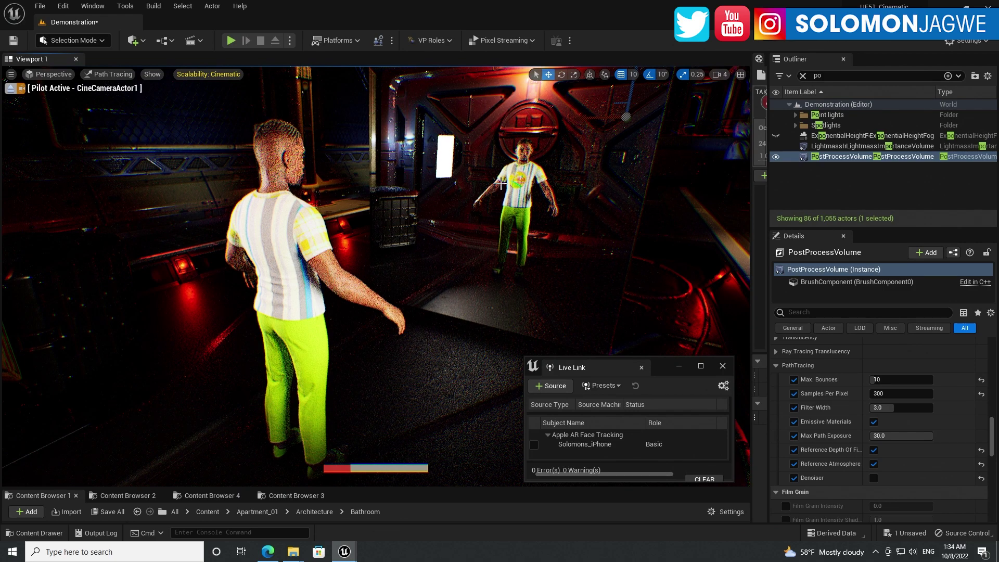
pyautogui.click(10, 88)
pyautogui.moveTo(428, 303); pyautogui.dragTo(493, 221)
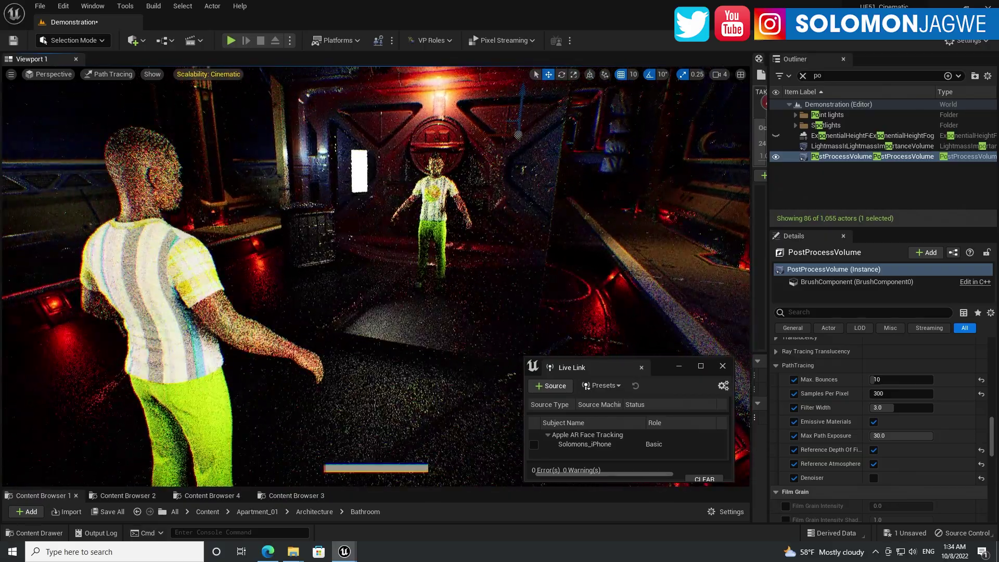
# - Move the SM_Bath_mirror mesh closer to the character and adjust its sideways placement
pyautogui.click(493, 220)
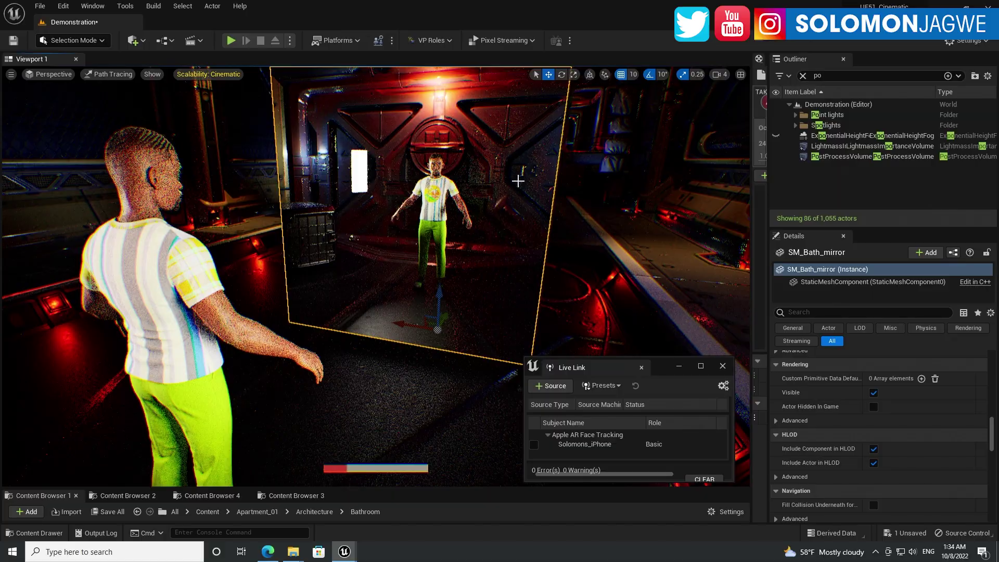
pyautogui.moveTo(446, 317); pyautogui.dragTo(421, 359)
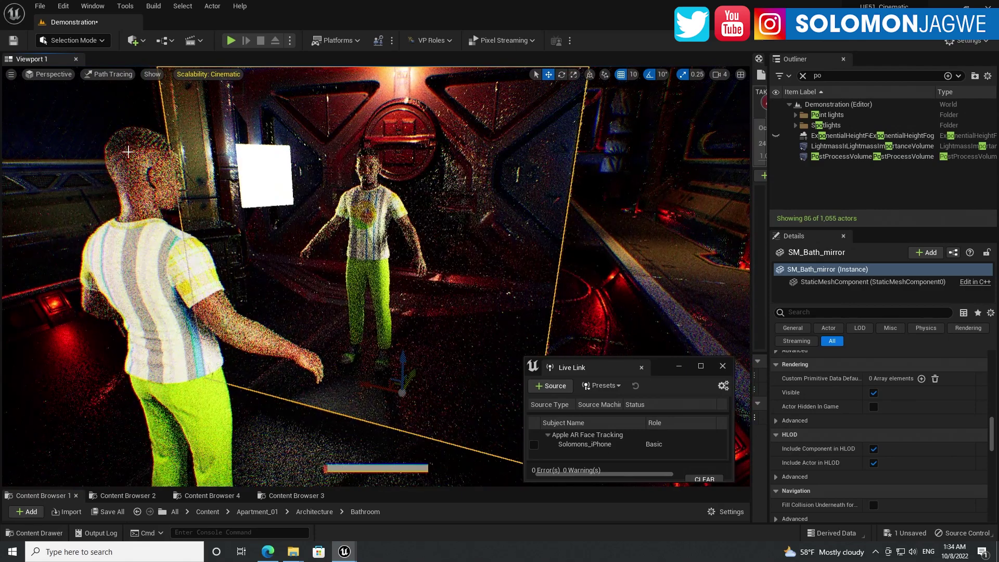
pyautogui.moveTo(369, 383); pyautogui.dragTo(439, 353)
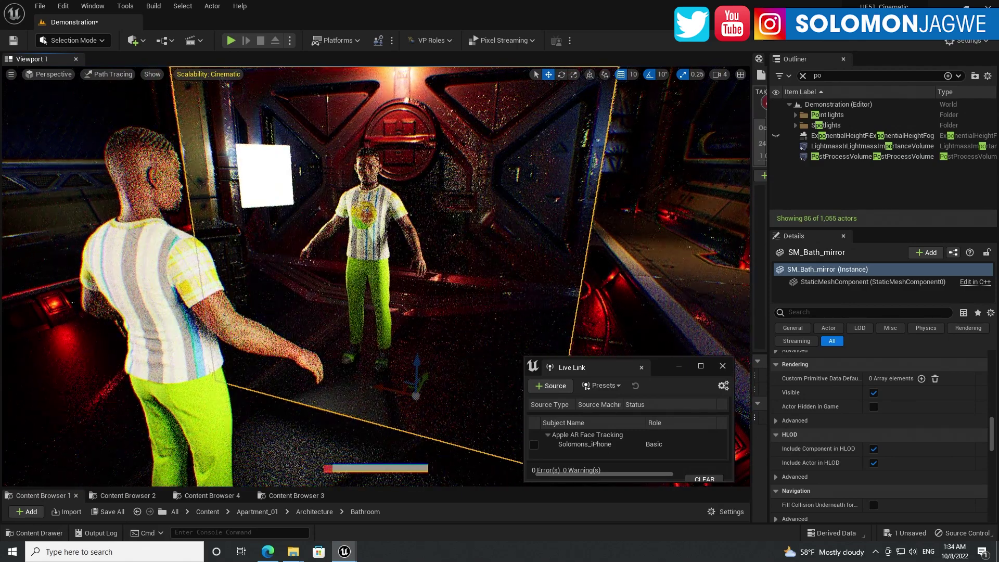
# - Examine the character's path-traced reflection in the mirror up close and from several angles
pyautogui.scroll(10, 375, 275)
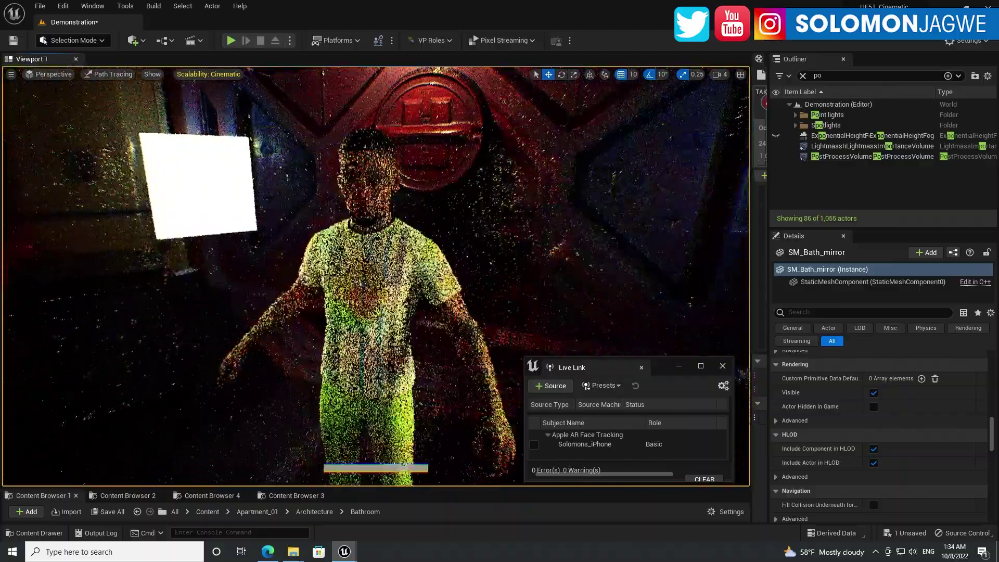
pyautogui.scroll(-2, 388, 185)
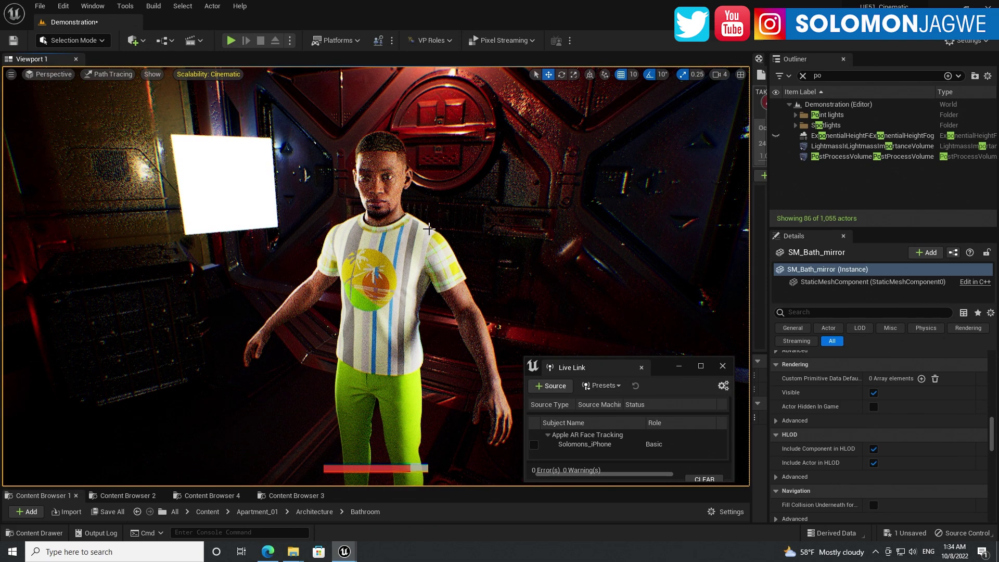
pyautogui.moveTo(434, 223); pyautogui.dragTo(390, 223, button='right')
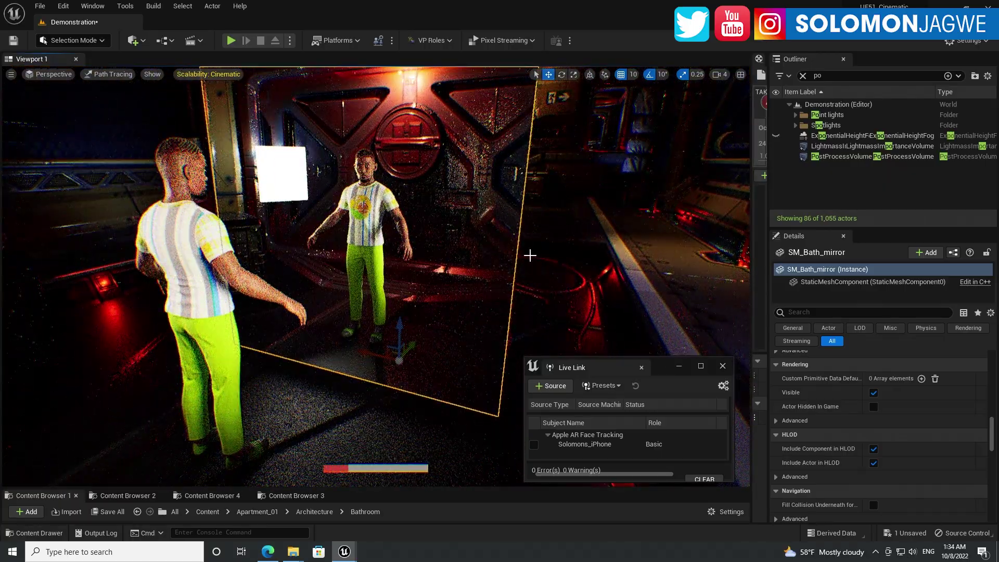
pyautogui.moveTo(529, 255); pyautogui.dragTo(491, 238)
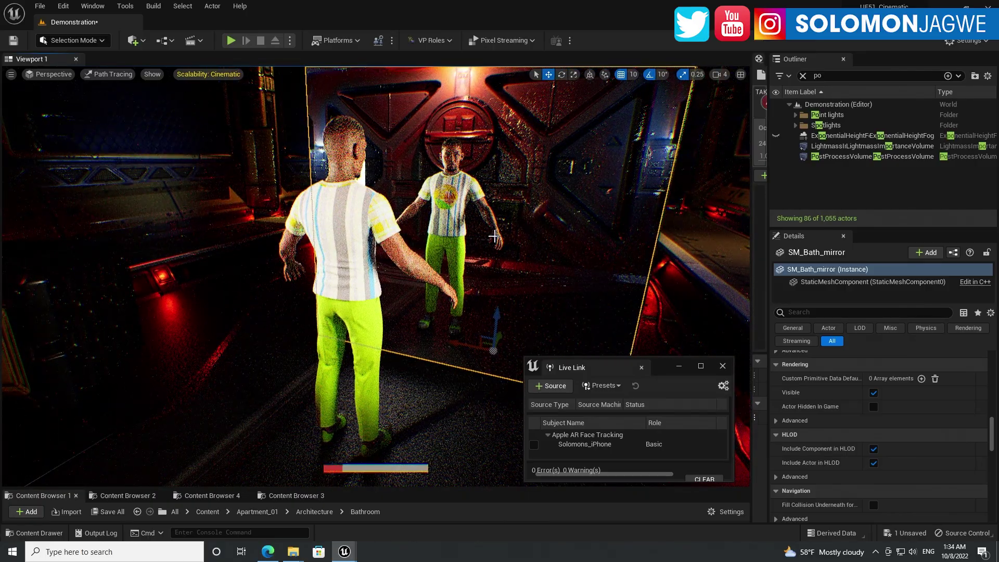
pyautogui.moveTo(439, 224); pyautogui.dragTo(473, 224)
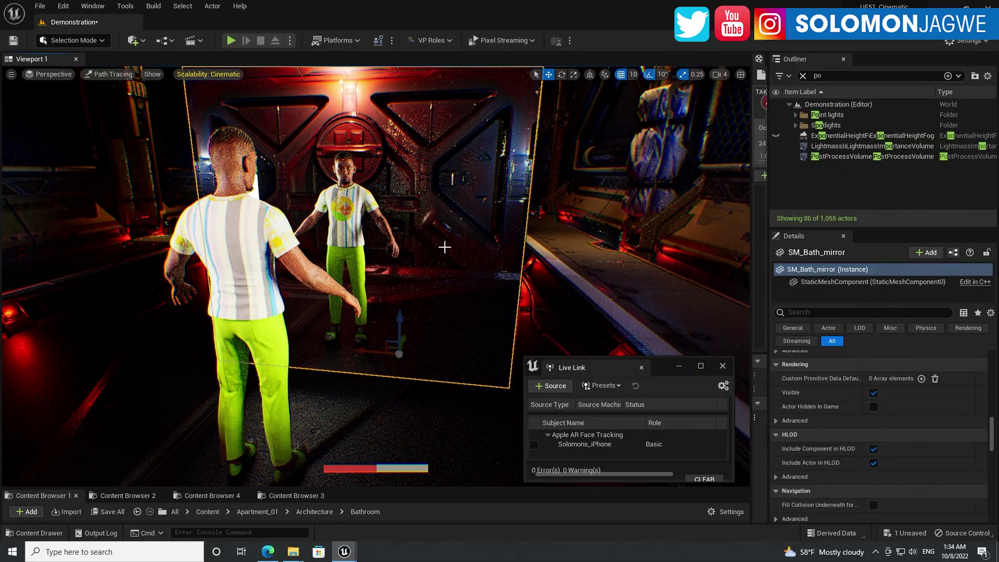
# - View the mirror from another angle and select the PostProcessVolume to show its PathTracing settings
pyautogui.moveTo(536, 237)
pyautogui.mouseDown()
pyautogui.moveTo(507, 214)
pyautogui.moveTo(499, 180)
pyautogui.moveTo(471, 174)
pyautogui.moveTo(481, 173)
pyautogui.moveTo(347, 241)
pyautogui.mouseUp()
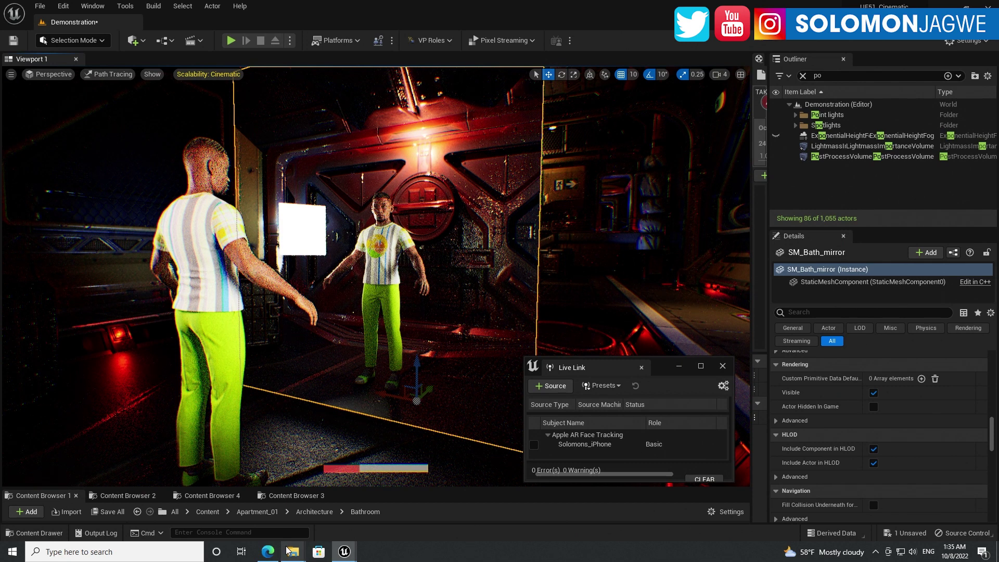
pyautogui.click(268, 552)
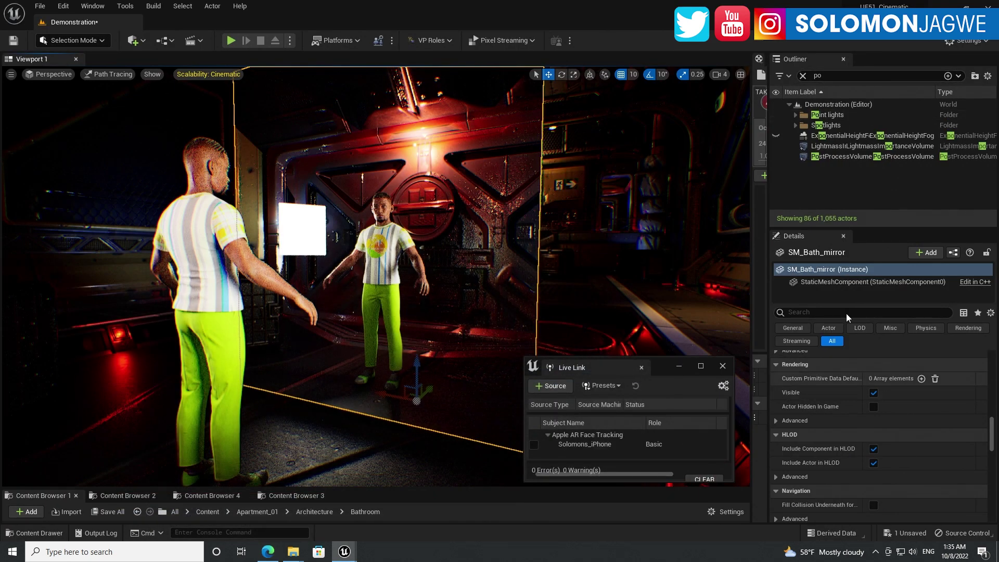
pyautogui.click(832, 156)
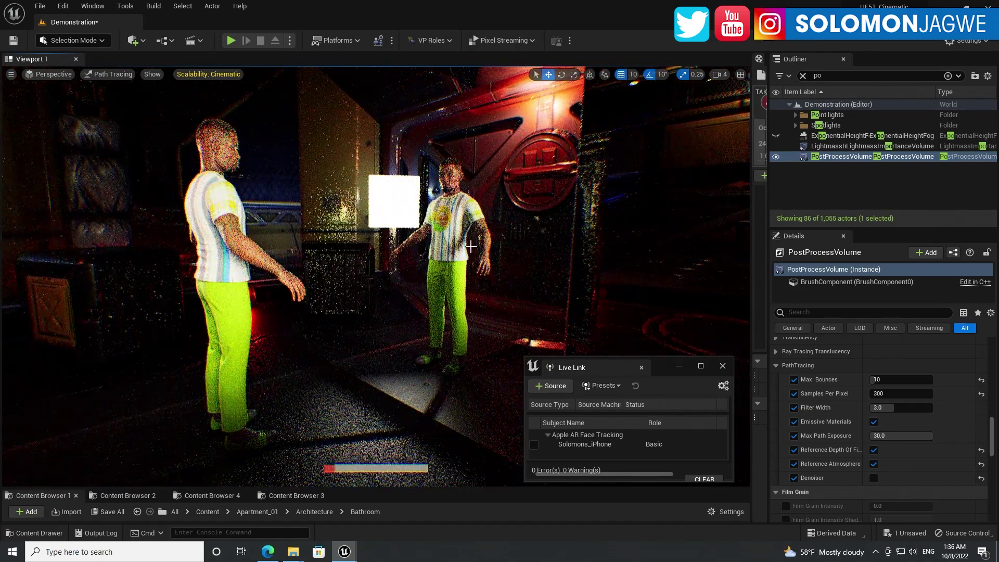
# - Toggle the iPhone face-tracking subject in Live Link on and off to compare the path-traced character, leaving it enabled
pyautogui.click(534, 445)
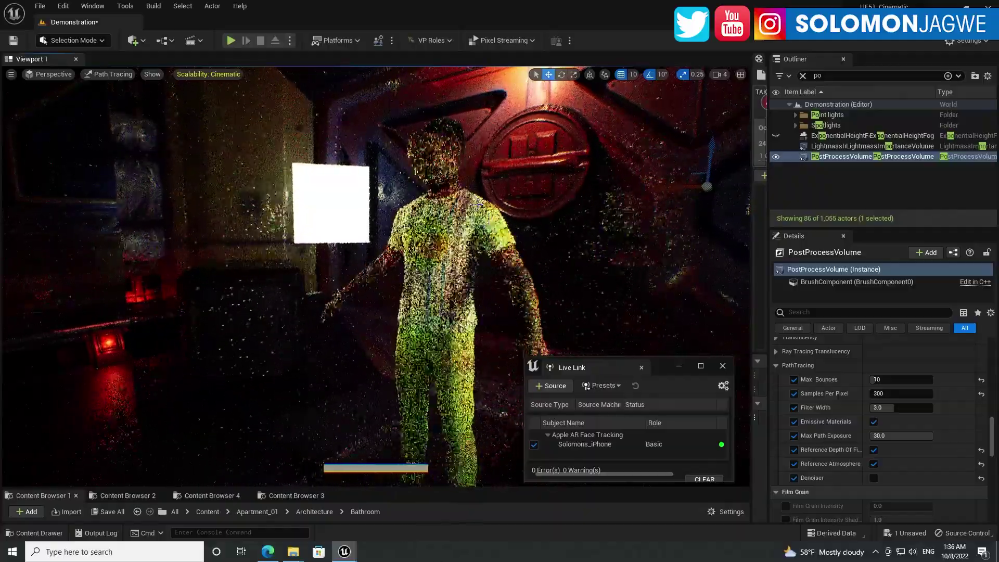
pyautogui.click(533, 444)
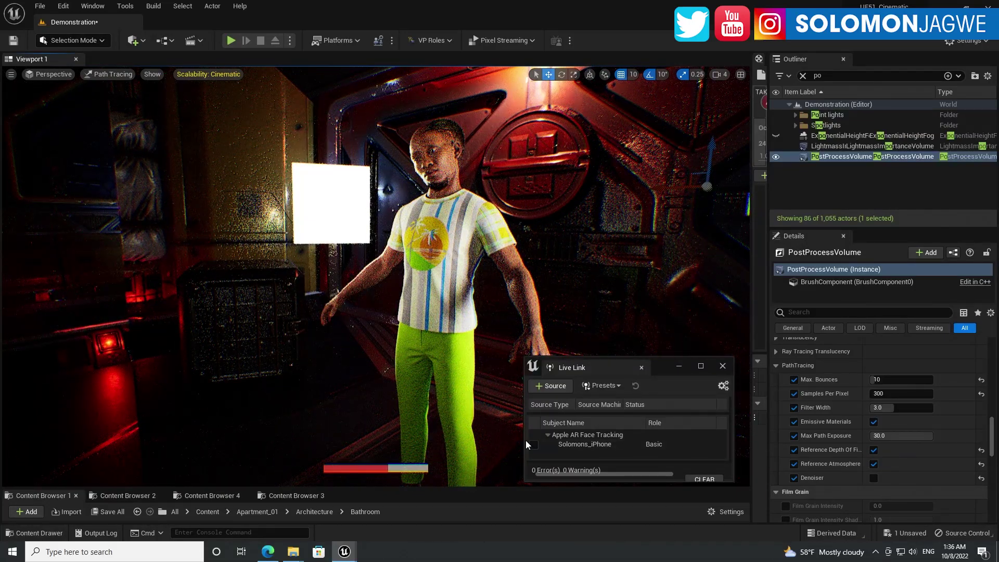
pyautogui.click(534, 445)
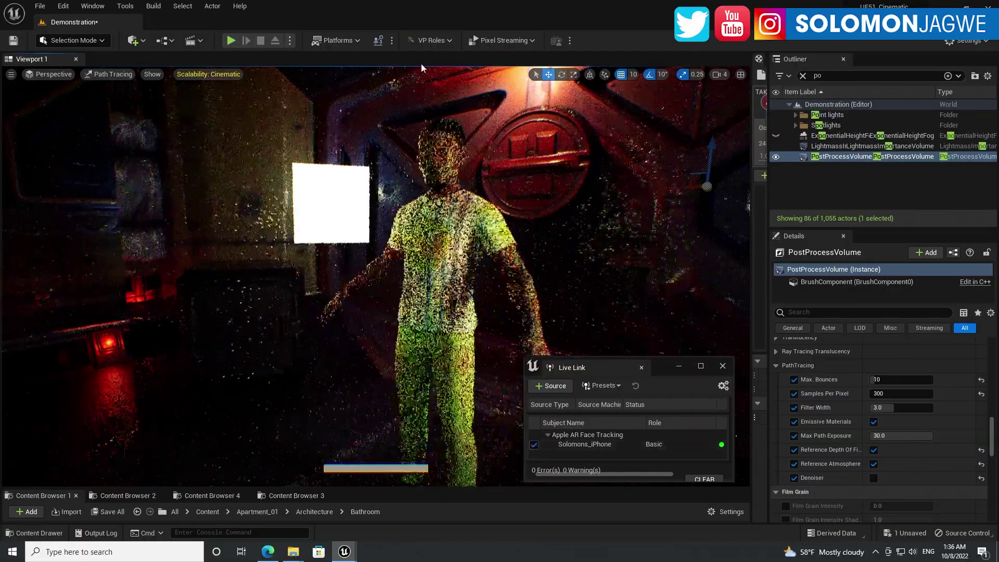
pyautogui.click(533, 445)
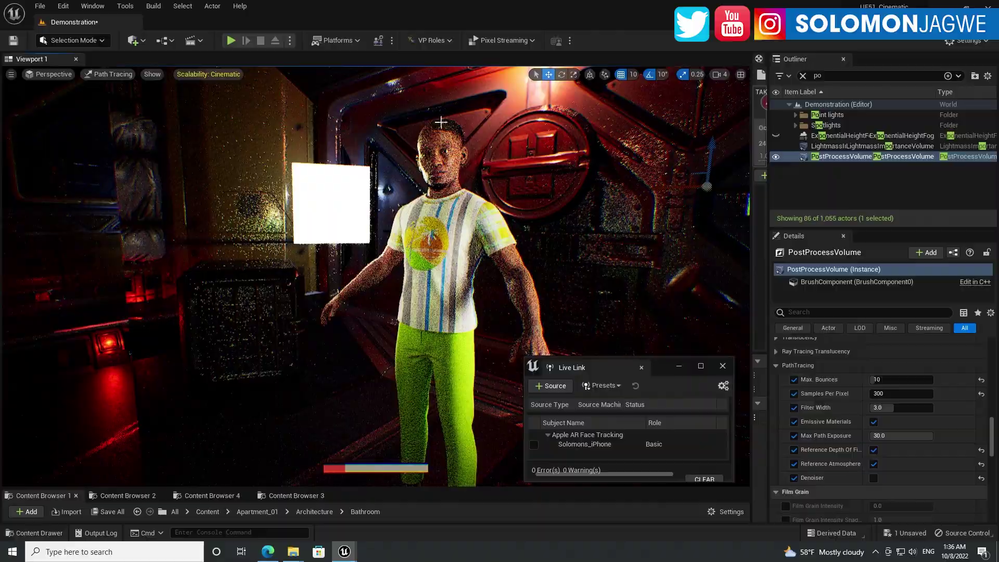
pyautogui.click(533, 444)
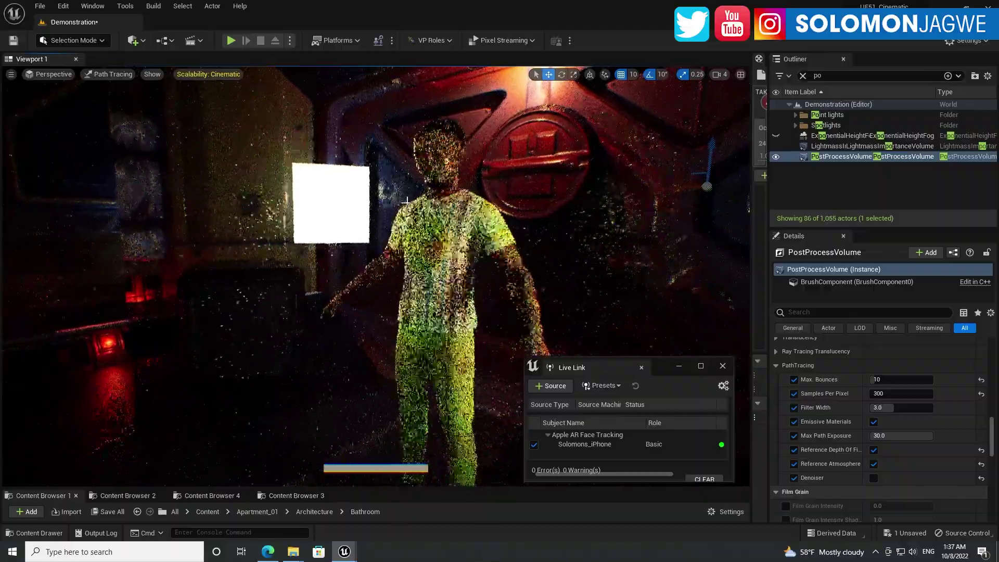
# - Switch the viewport to Lit and inspect the live-tracked character from the side and in front of the mirror
pyautogui.moveTo(411, 200); pyautogui.dragTo(317, 203, button='right')
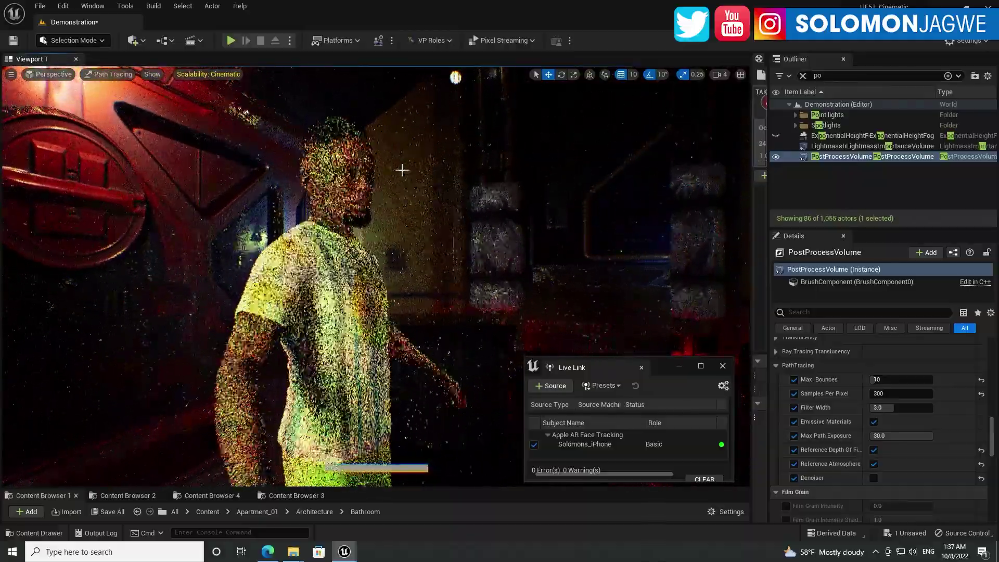
pyautogui.click(109, 74)
pyautogui.click(123, 102)
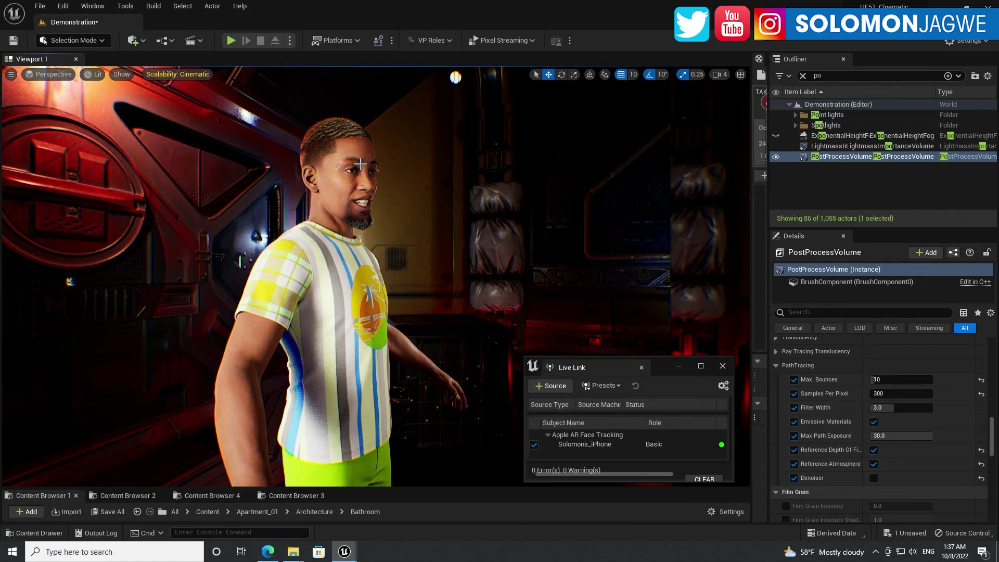
pyautogui.moveTo(360, 163); pyautogui.dragTo(364, 164, button='right')
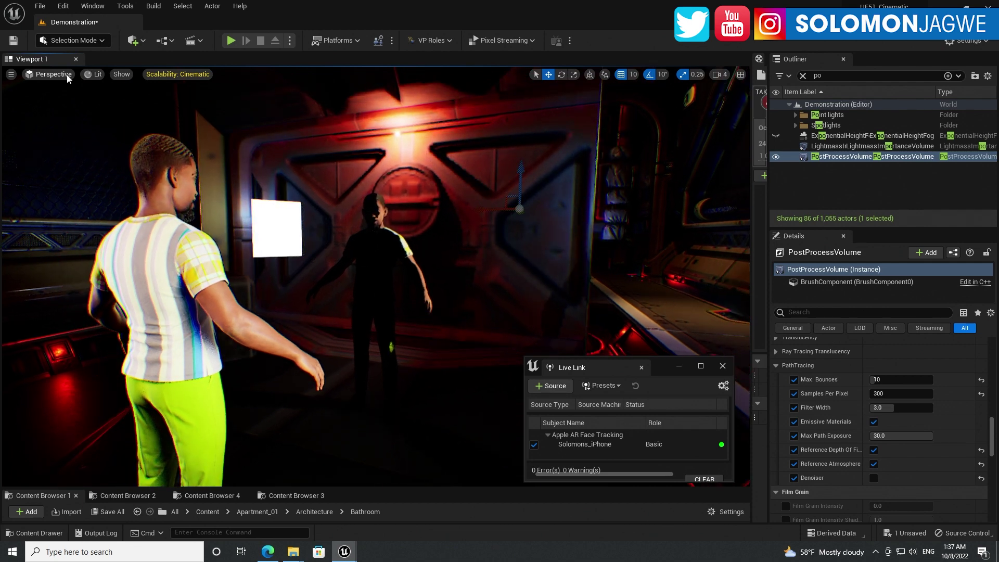
# - Return the viewport to Path Tracing and examine the character's mirror reflection up close
pyautogui.click(97, 75)
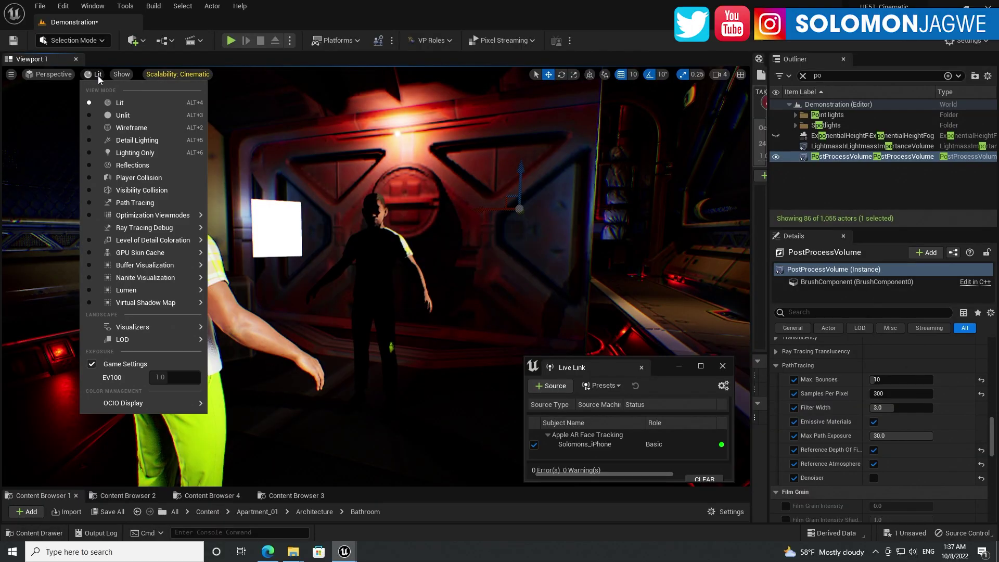
pyautogui.click(136, 202)
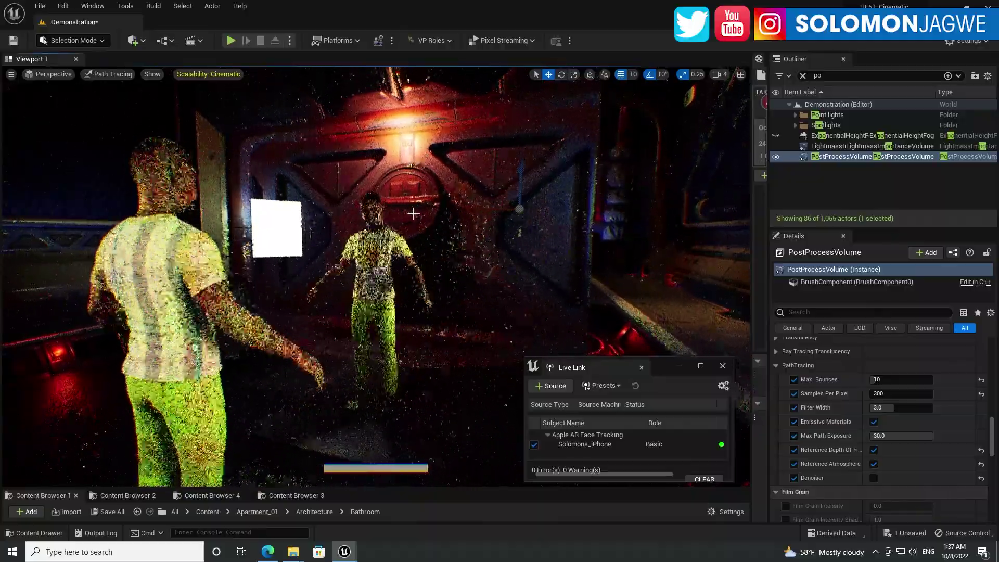
pyautogui.scroll(5, 411, 215)
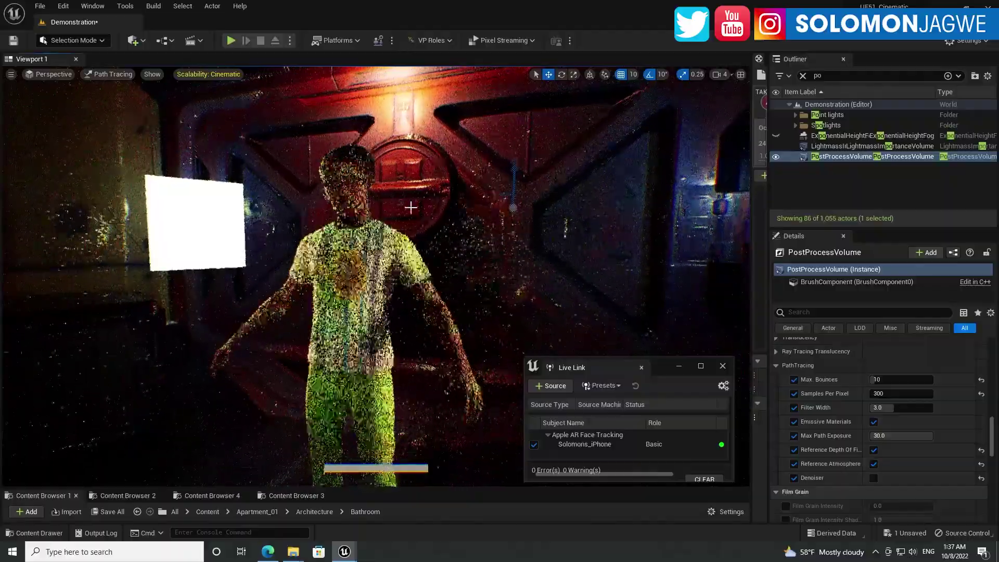
pyautogui.scroll(3, 411, 215)
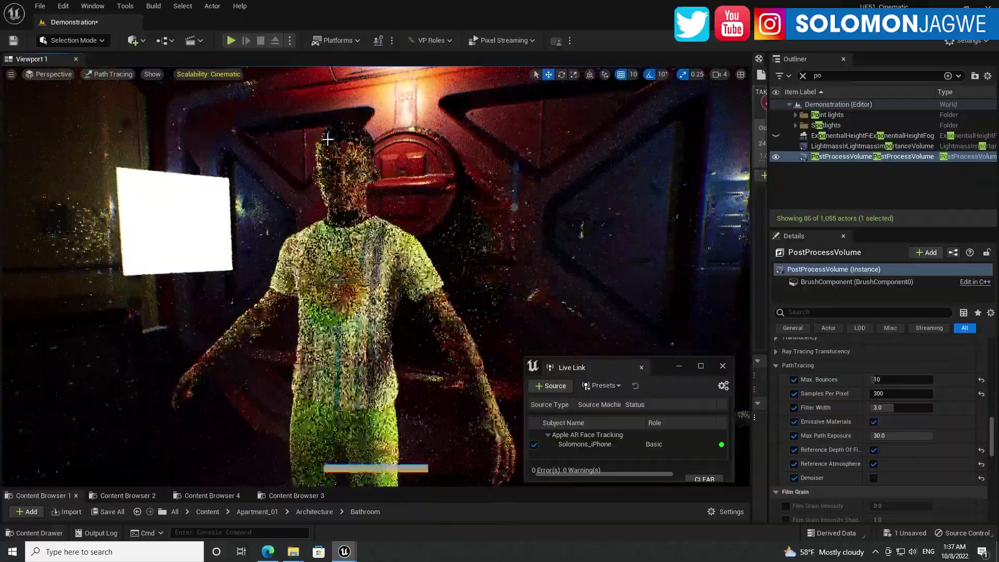
# - Compare the mirror reflection in Lit mode with Path Tracing, leaving the viewport in Path Tracing
pyautogui.click(115, 74)
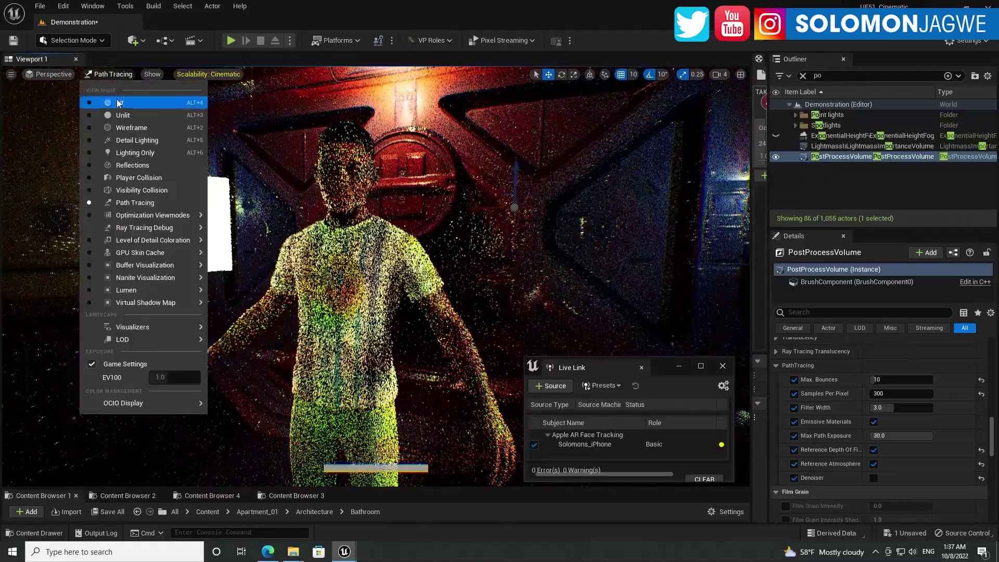
pyautogui.click(117, 99)
pyautogui.click(101, 74)
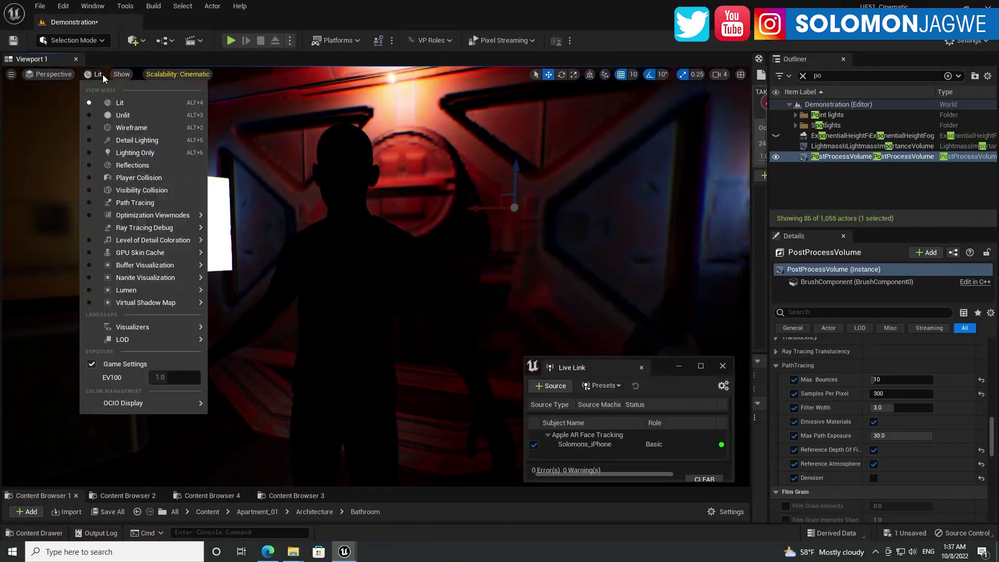
pyautogui.click(136, 203)
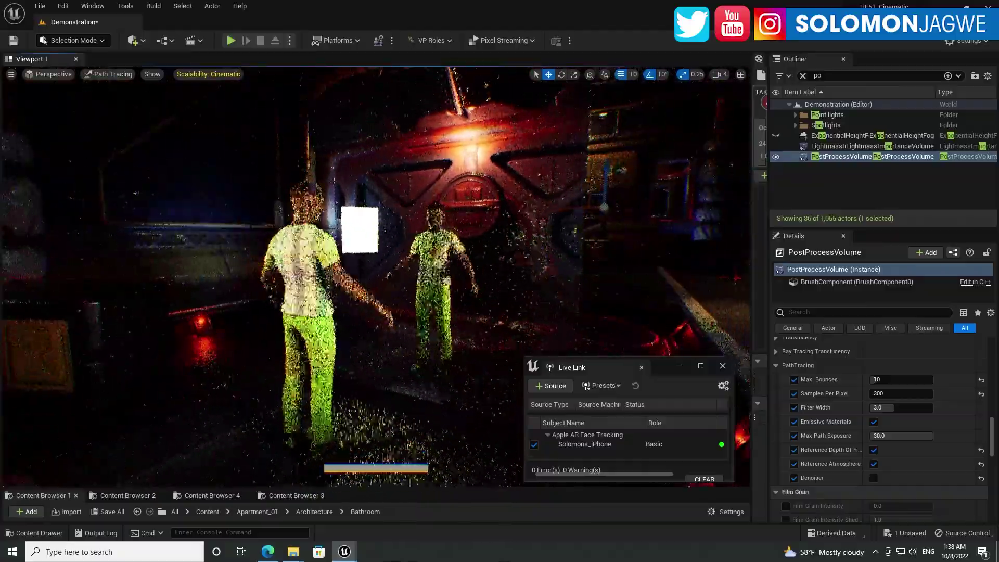
# - Look through CineCameraActor0 at the character's face and disable the iPhone subject in Live Link
pyautogui.click(48, 74)
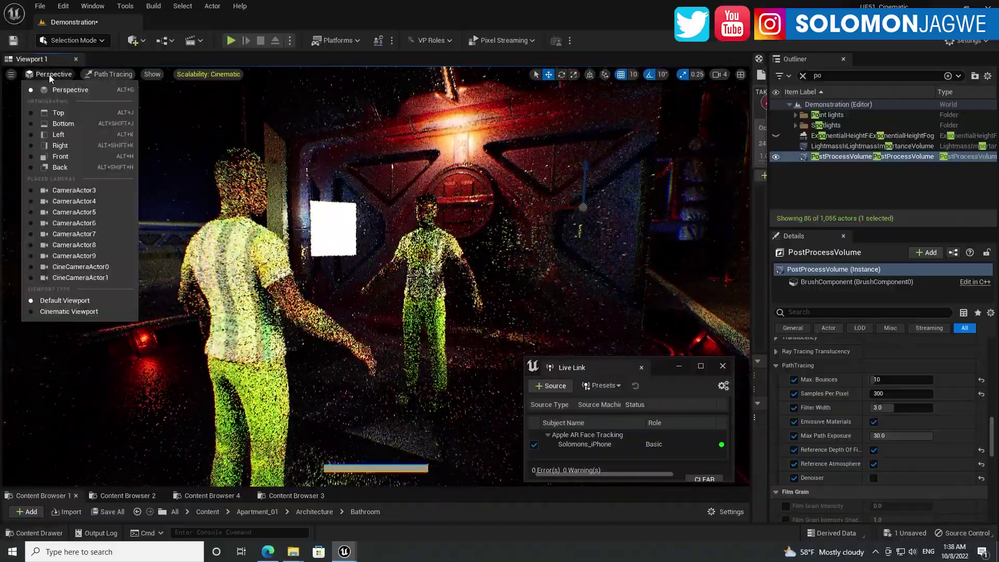
pyautogui.click(83, 267)
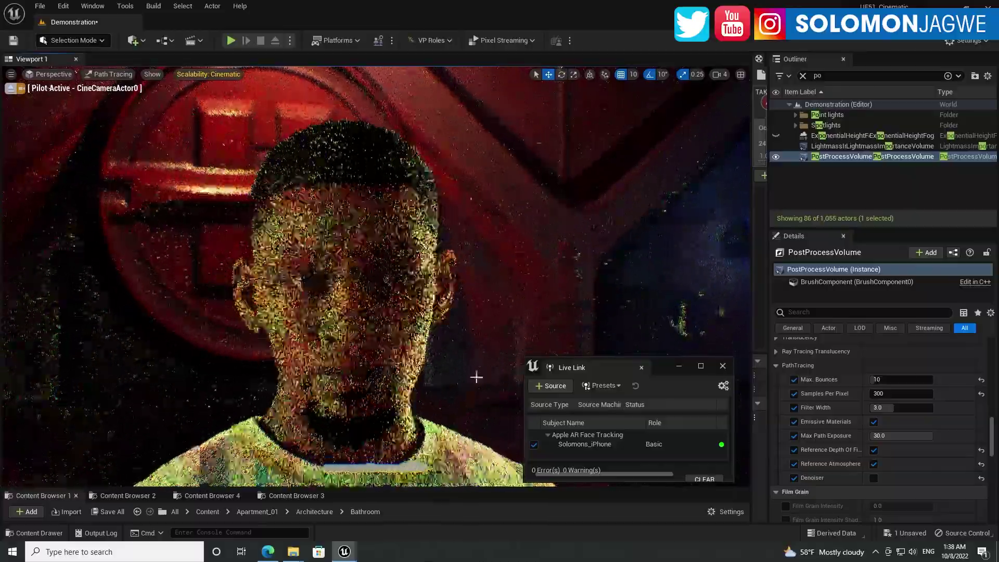
pyautogui.click(534, 445)
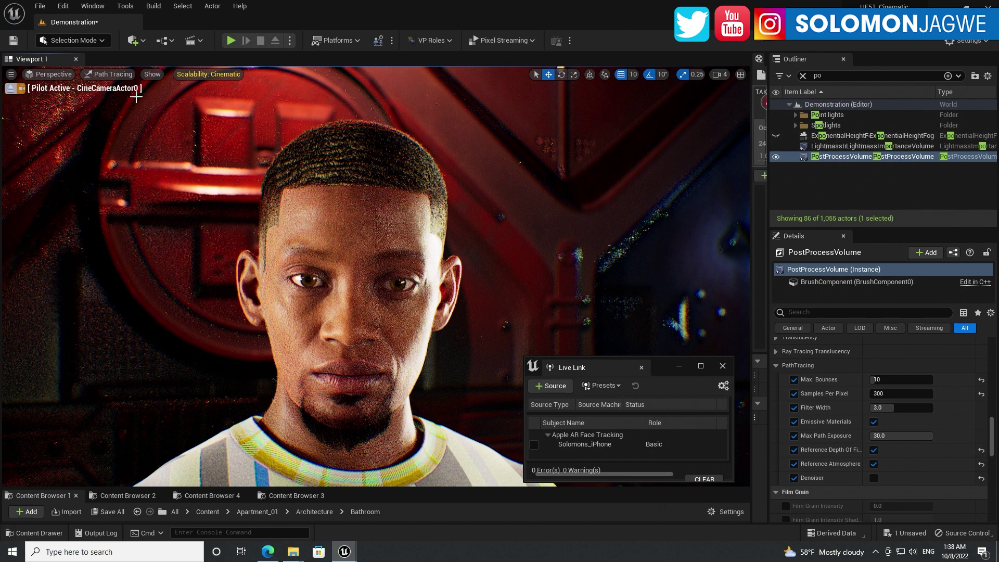
# - Switch the camera view to Lit and make the ExponentialHeightFog visible in the level
pyautogui.click(110, 76)
pyautogui.click(122, 100)
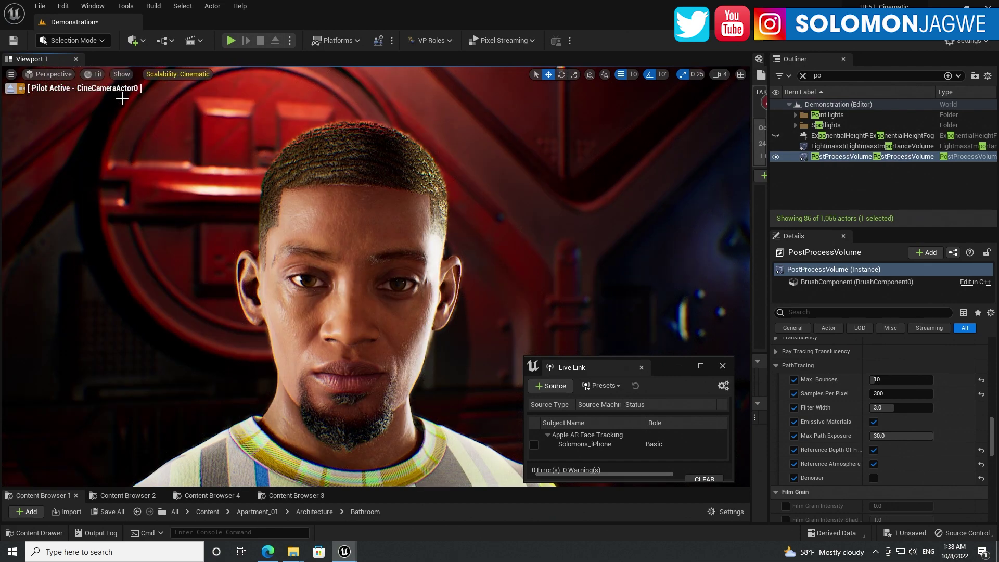
pyautogui.click(776, 136)
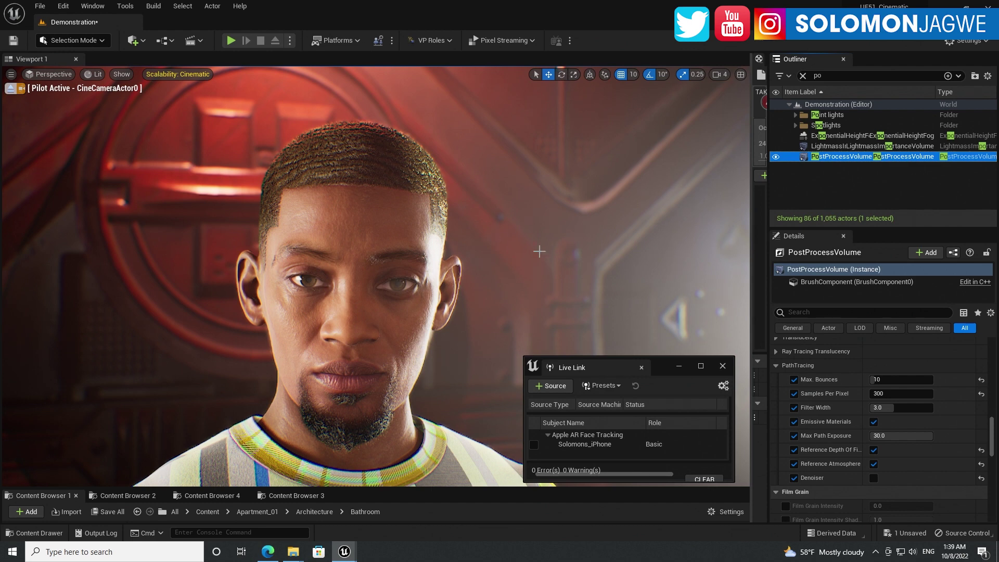
# - Re-enable the iPhone face-tracking subject in Live Link and stop piloting CineCameraActor0 to look around freely
pyautogui.click(534, 444)
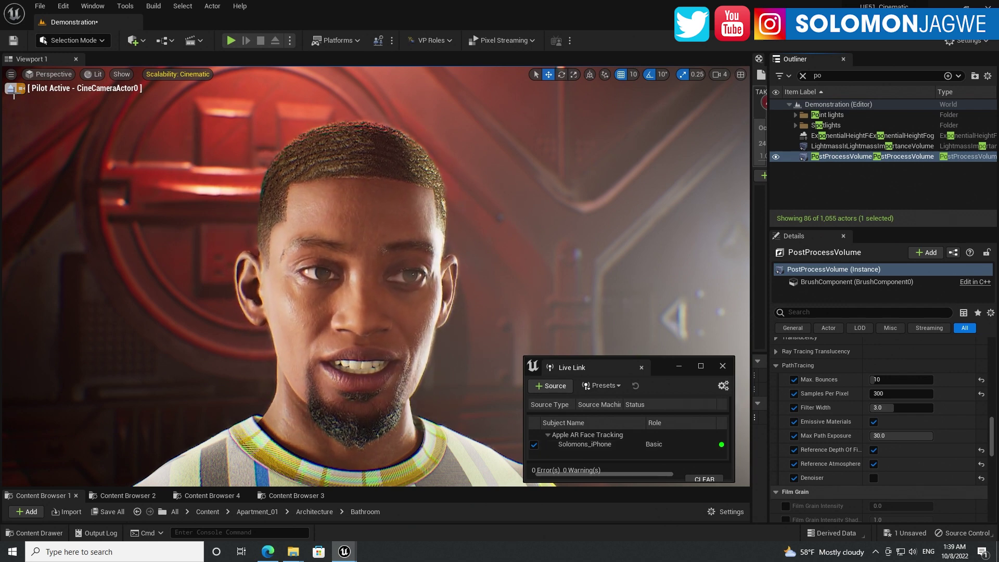
pyautogui.click(20, 88)
pyautogui.moveTo(266, 248); pyautogui.dragTo(398, 214, button='right')
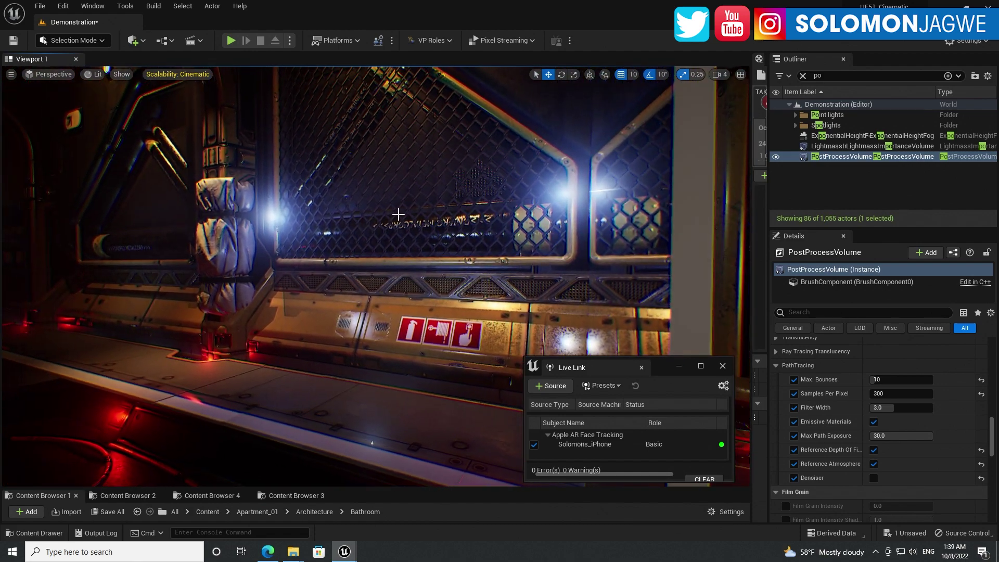
# - Toggle the ExponentialHeightFog's visibility to compare its effect on the corridor and character, leaving it visible
pyautogui.click(775, 137)
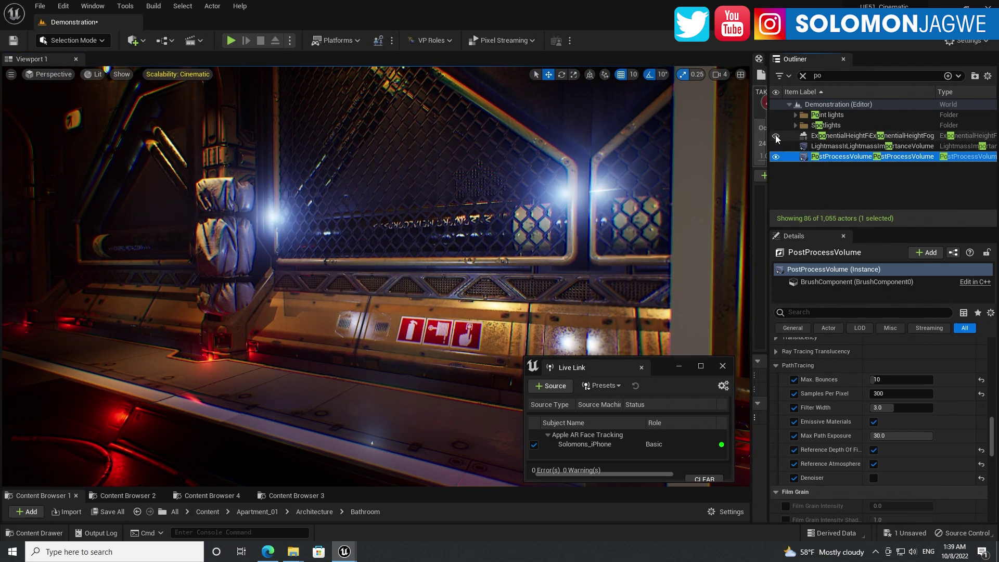
pyautogui.click(775, 137)
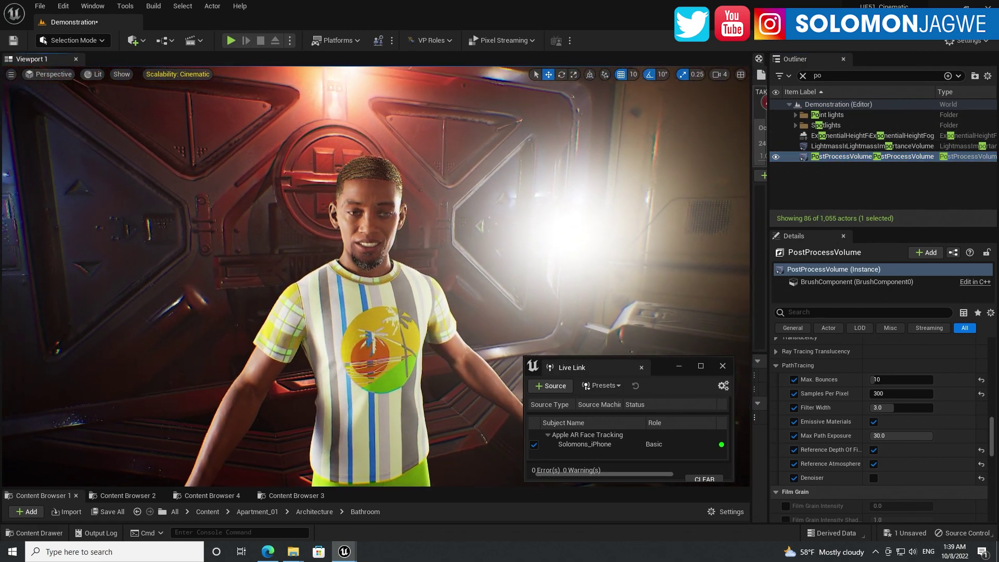
pyautogui.click(776, 137)
pyautogui.click(776, 137)
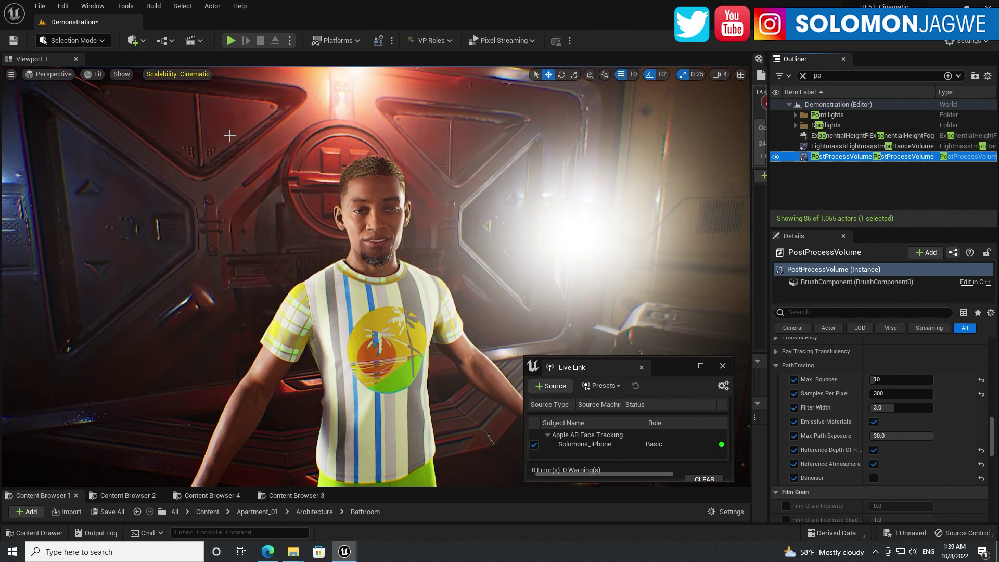
# - Render the foggy scene with Path Tracing and disable the iPhone subject in Live Link
pyautogui.click(95, 76)
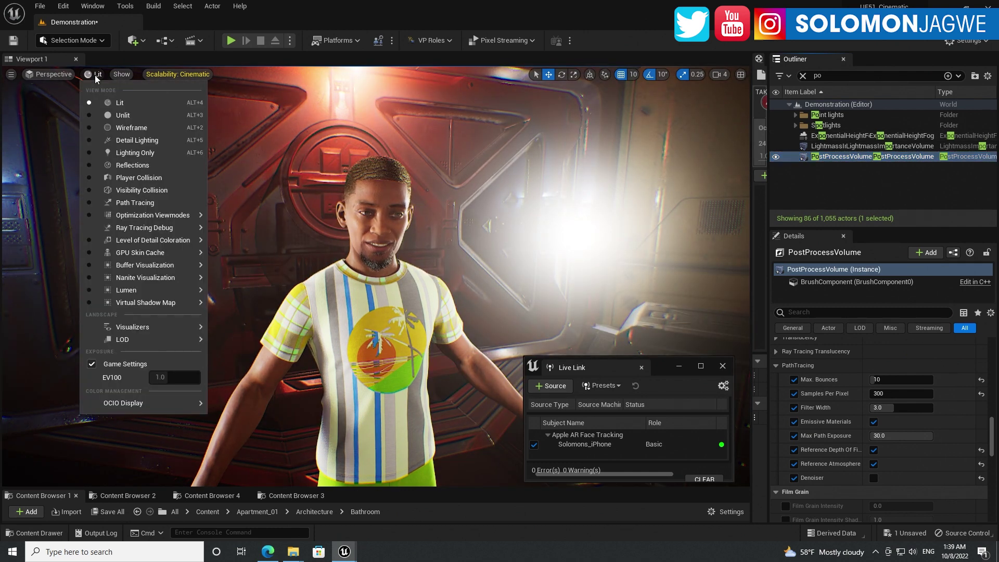
pyautogui.click(135, 204)
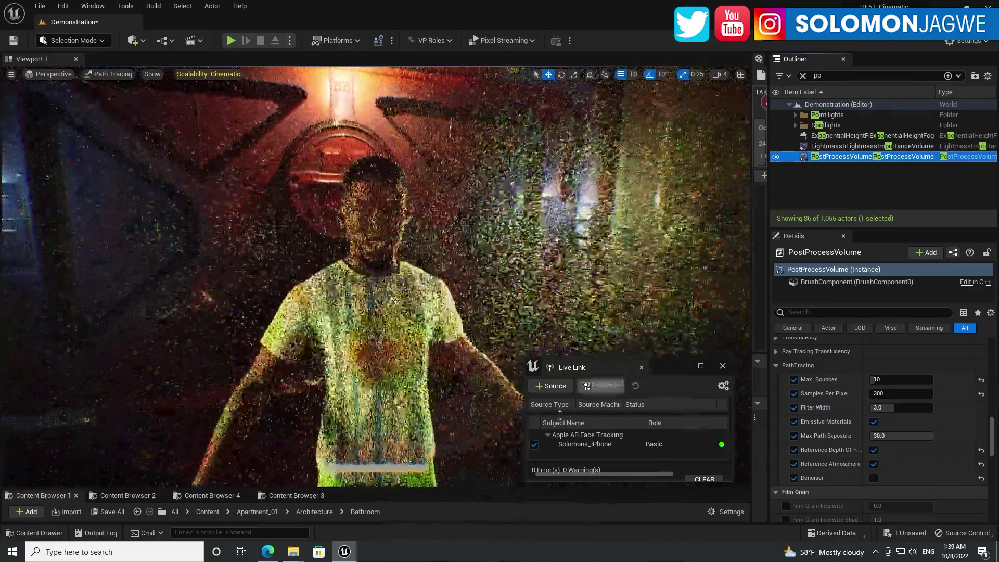
pyautogui.click(533, 446)
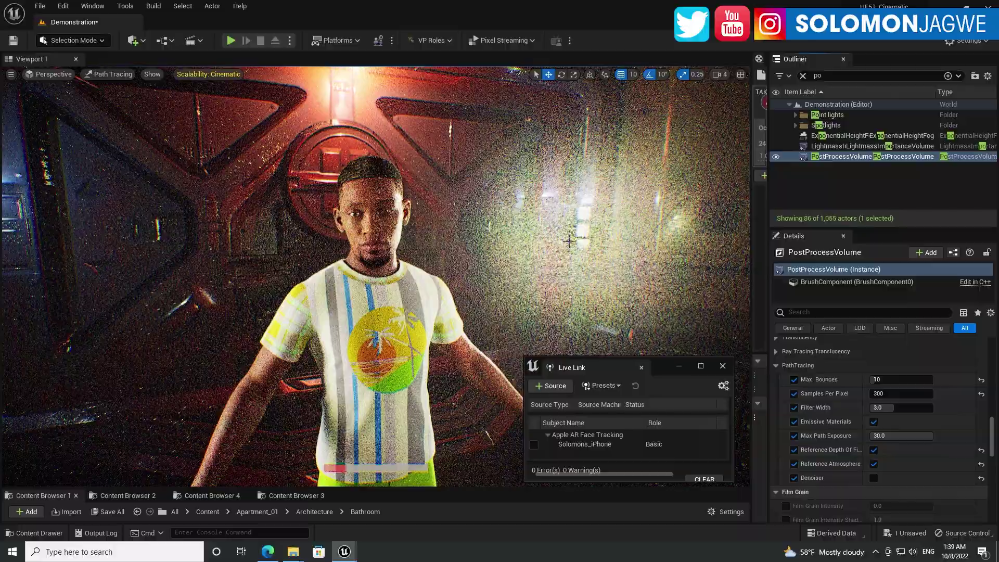
# - Enable the path tracing Denoiser on the PostProcessVolume and look through CineCameraActor0 at the character's face
pyautogui.moveTo(446, 239)
pyautogui.mouseDown()
pyautogui.moveTo(460, 237)
pyautogui.moveTo(328, 229)
pyautogui.mouseUp()
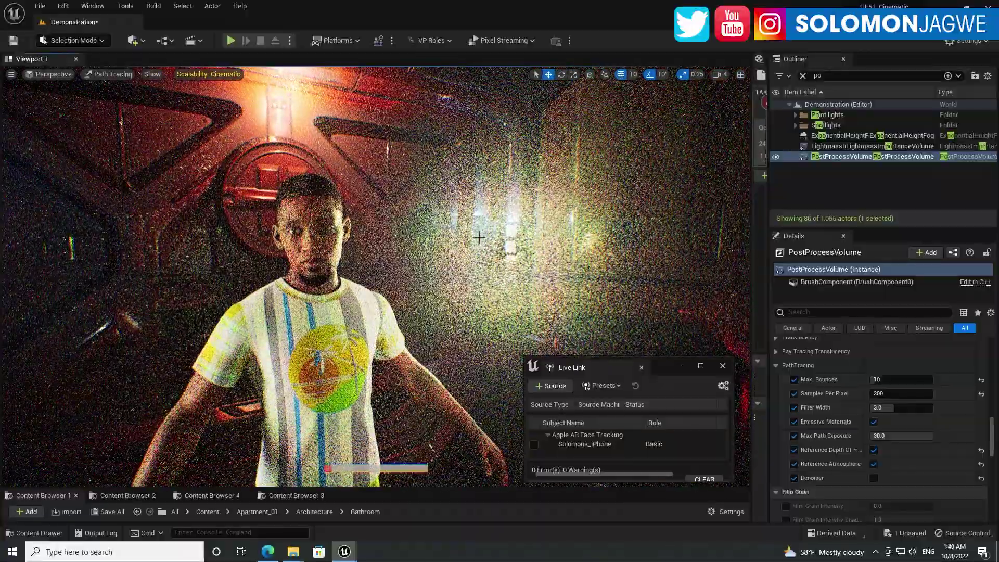
pyautogui.moveTo(479, 237)
pyautogui.mouseDown()
pyautogui.moveTo(489, 237)
pyautogui.moveTo(457, 238)
pyautogui.moveTo(487, 218)
pyautogui.moveTo(471, 227)
pyautogui.mouseUp()
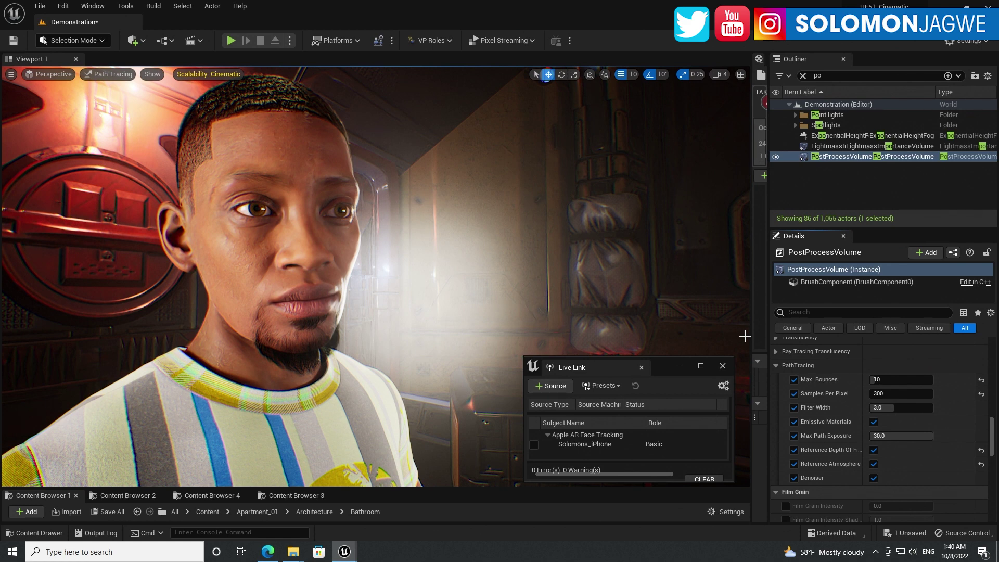
pyautogui.click(44, 74)
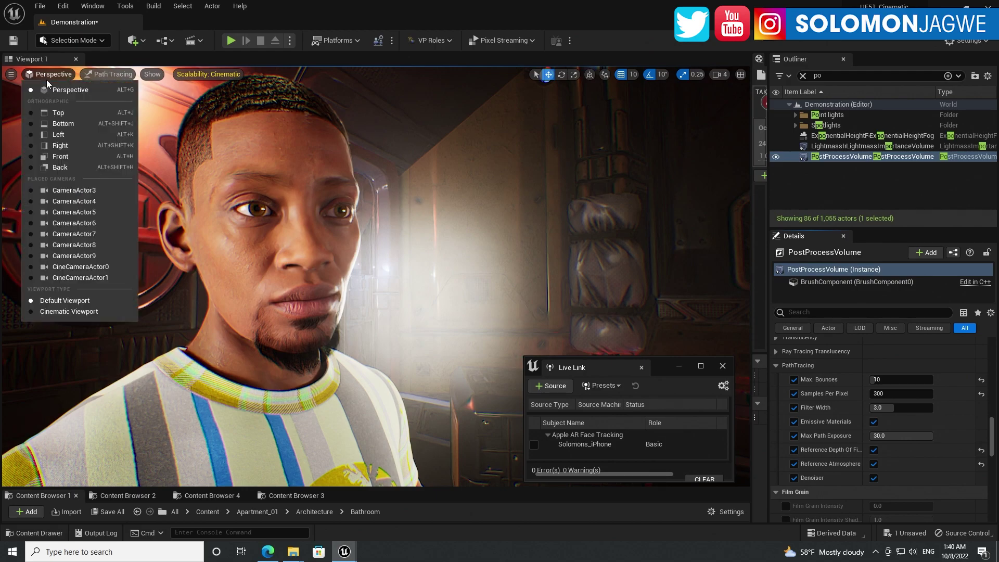
pyautogui.click(100, 273)
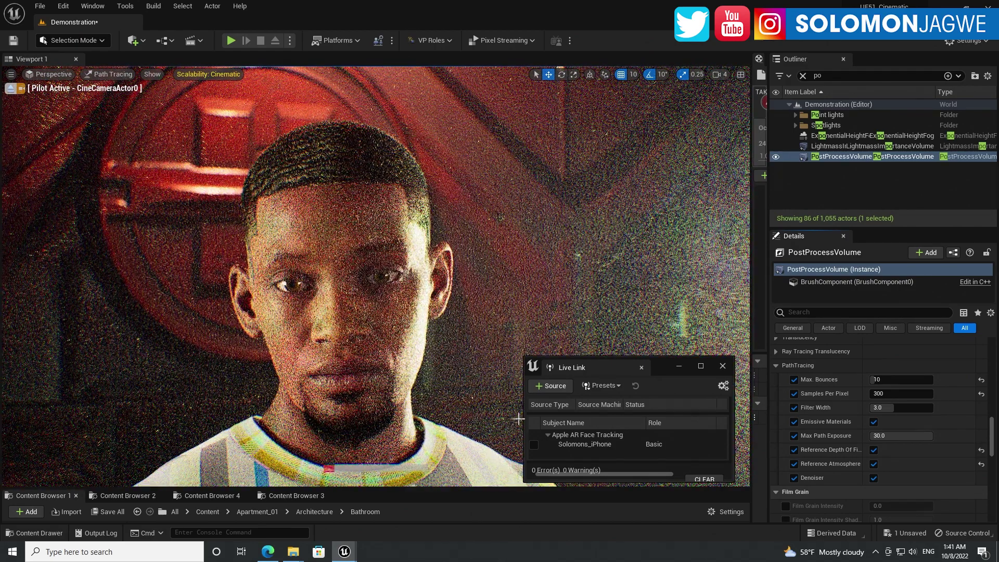
# - Set the PostProcessVolume's path tracing Samples Per Pixel to 10 for a quick denoised render, and raise it to 1000 for comparison
pyautogui.click(894, 396)
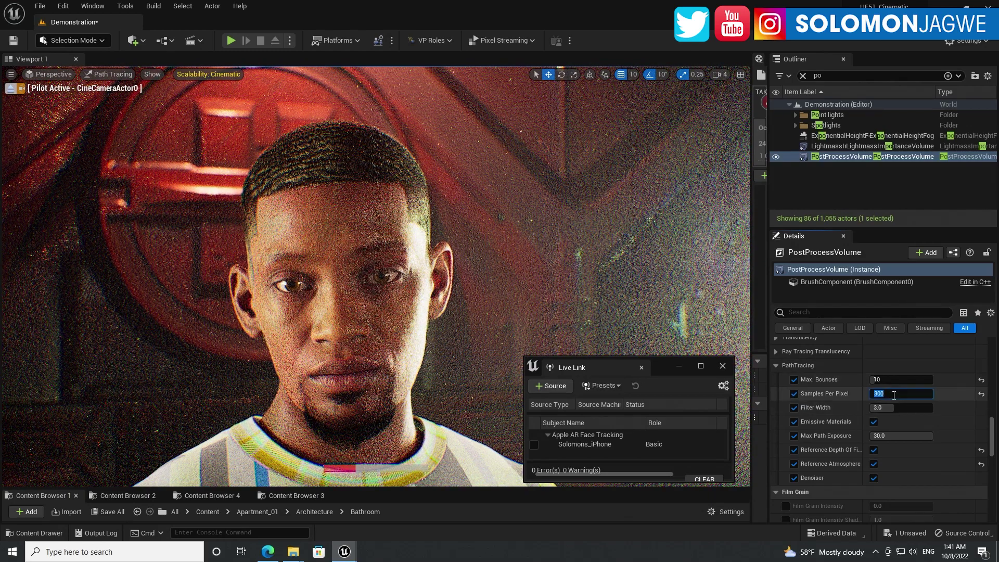
pyautogui.write('10')
pyautogui.press('Return')
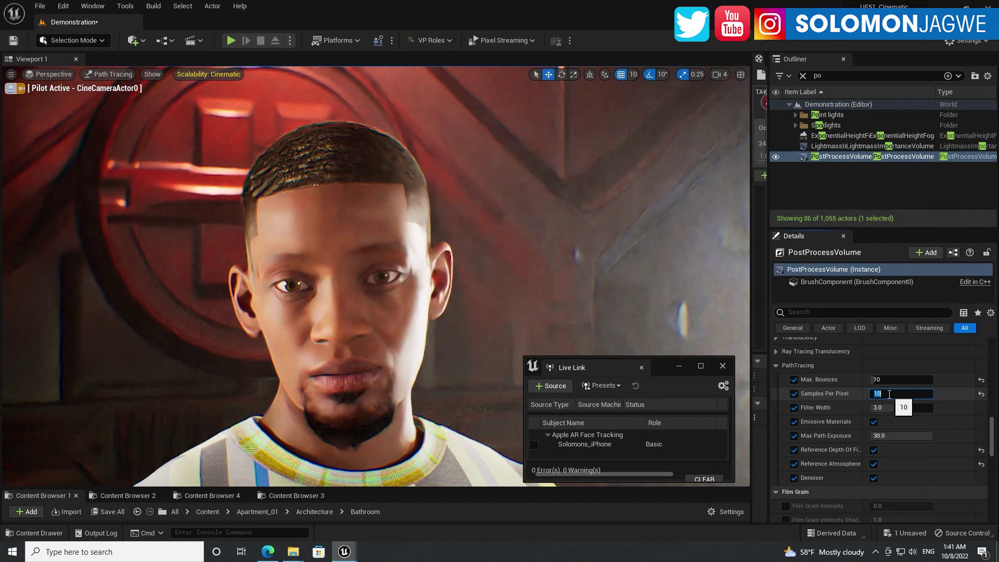
pyautogui.write('1000')
pyautogui.press('Return')
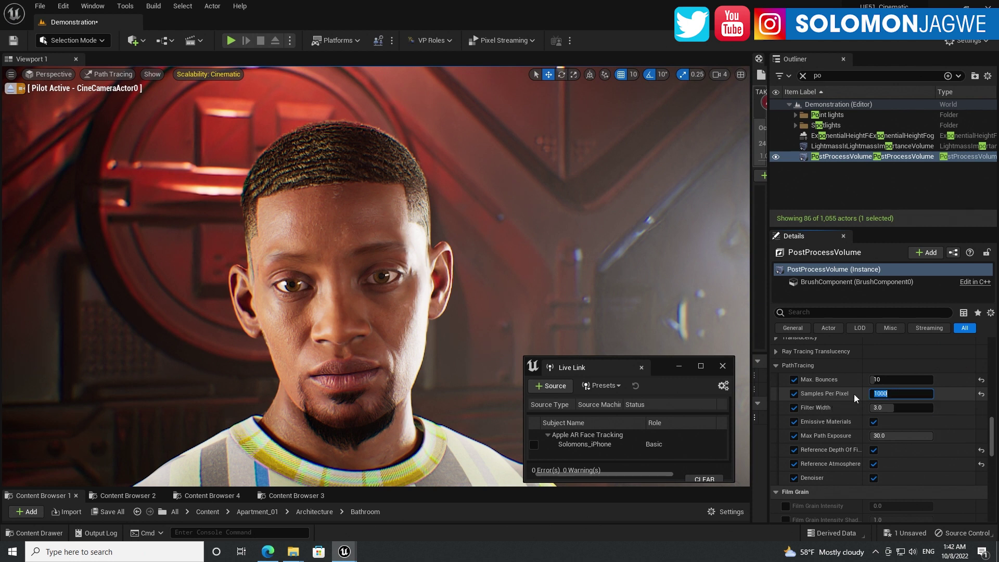
# - Try a path tracing Samples Per Pixel value of 100 on the PostProcessVolume and restore it to 1000
pyautogui.write('100')
pyautogui.press('Return')
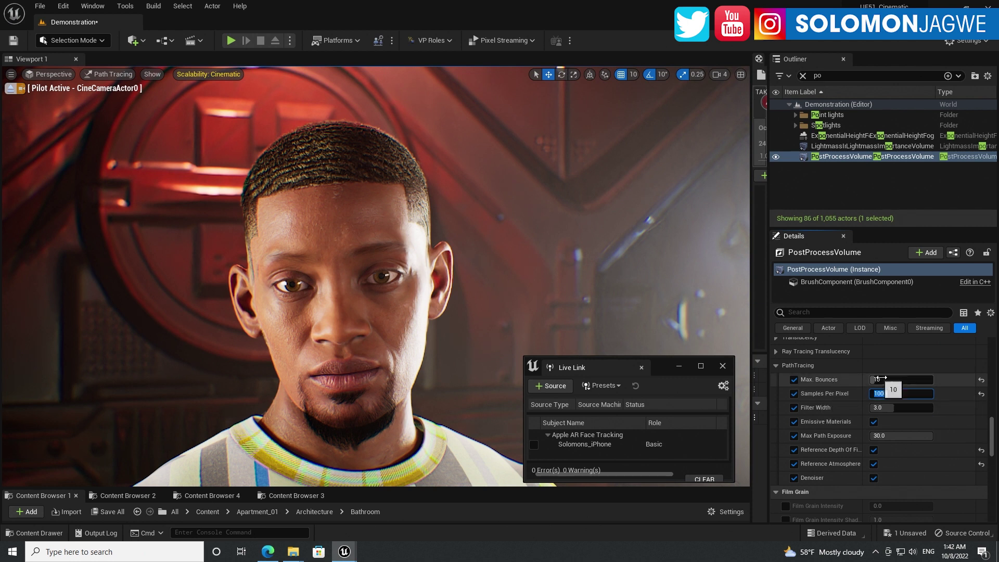
pyautogui.write('1000')
pyautogui.press('Return')
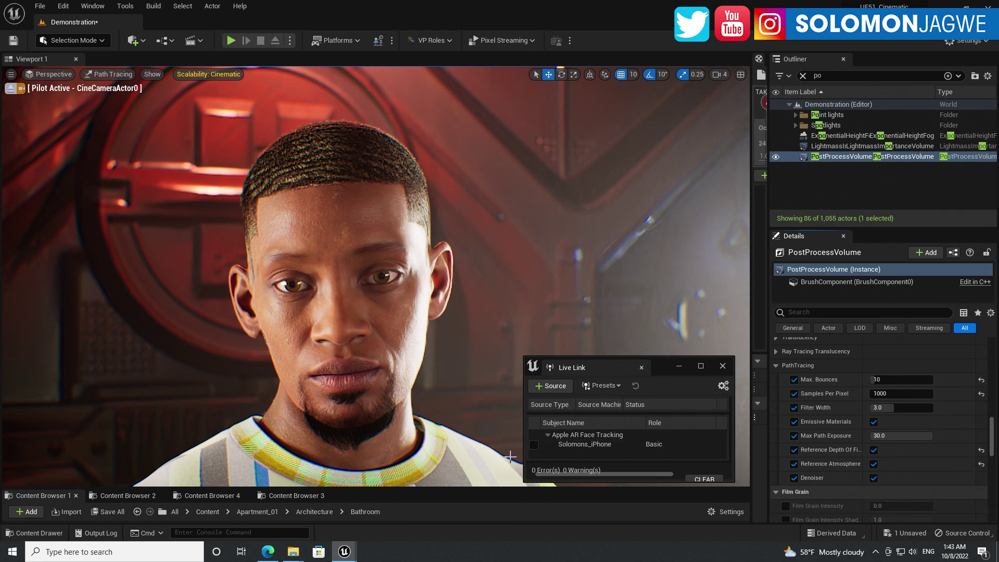
# - Show the character in Lit mode and enable the iPhone face-tracking subject in Live Link to animate the face live
pyautogui.click(119, 74)
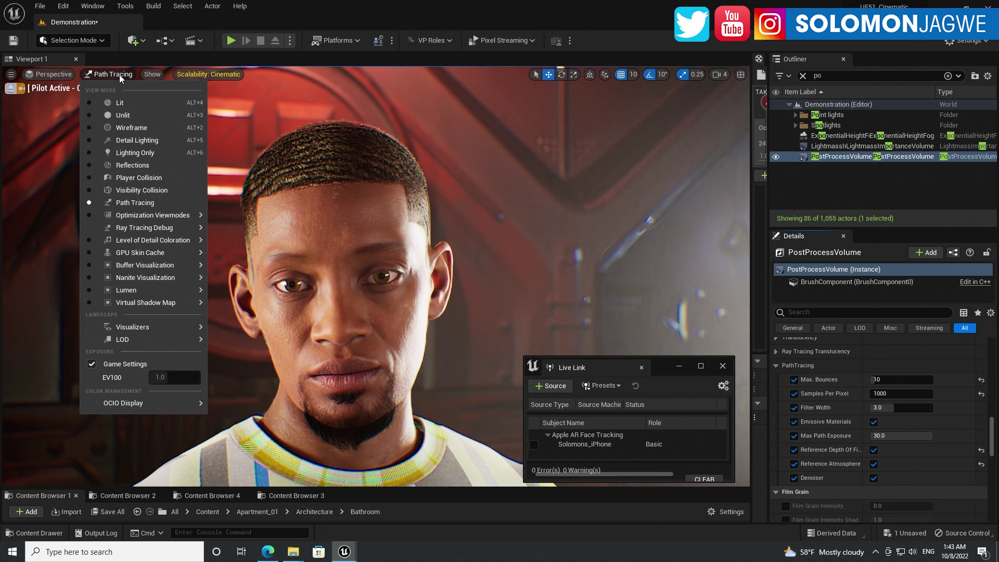
pyautogui.click(125, 102)
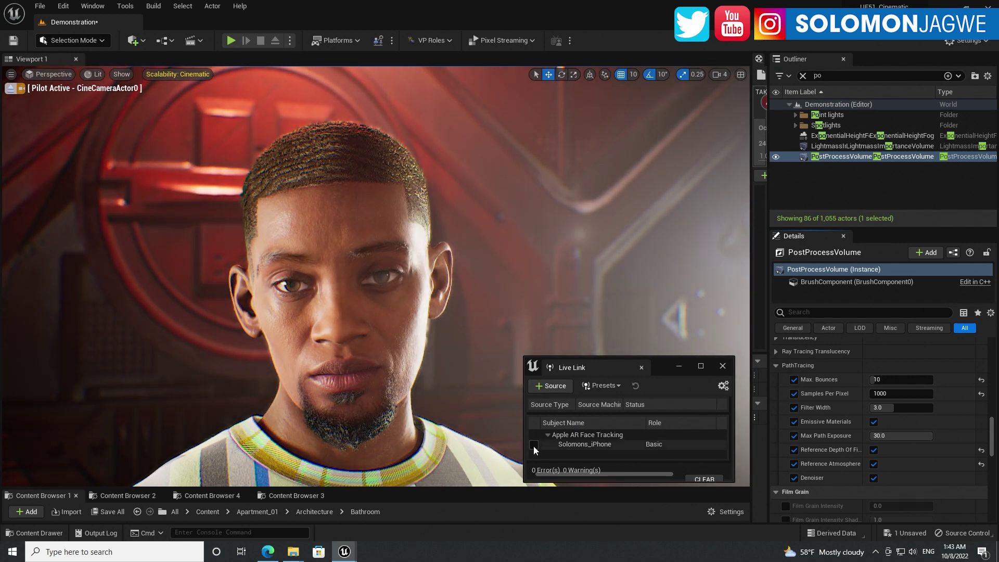
pyautogui.click(534, 445)
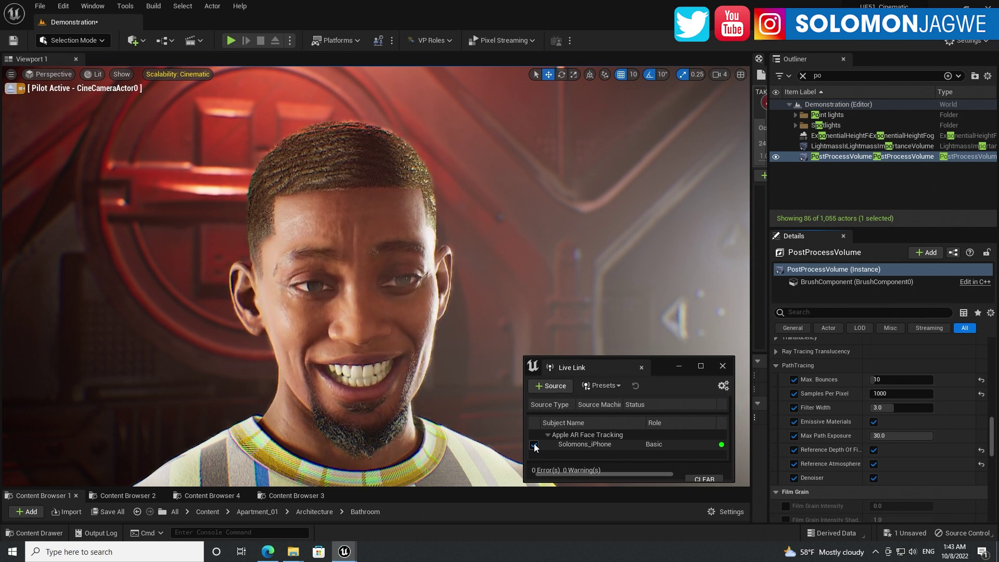
pyautogui.click(534, 445)
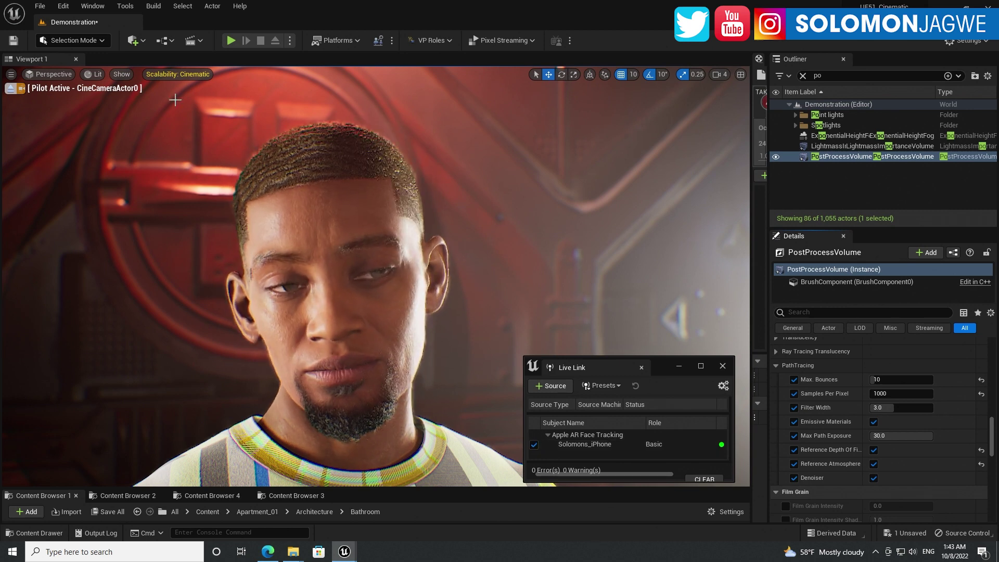
# - Render the live-tracked face with Path Tracing and disable the iPhone subject in Live Link so the image can resolve
pyautogui.click(96, 75)
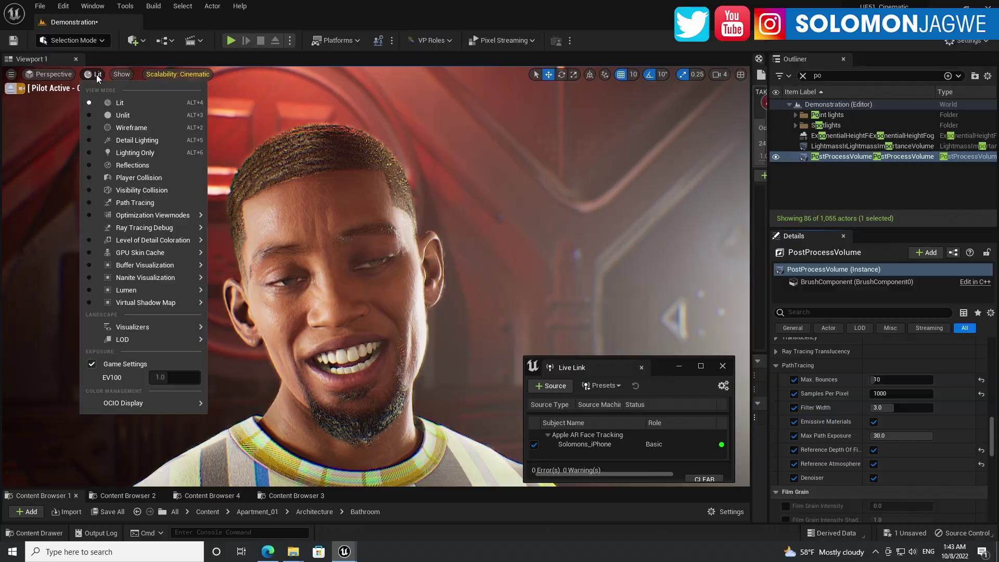
pyautogui.click(135, 203)
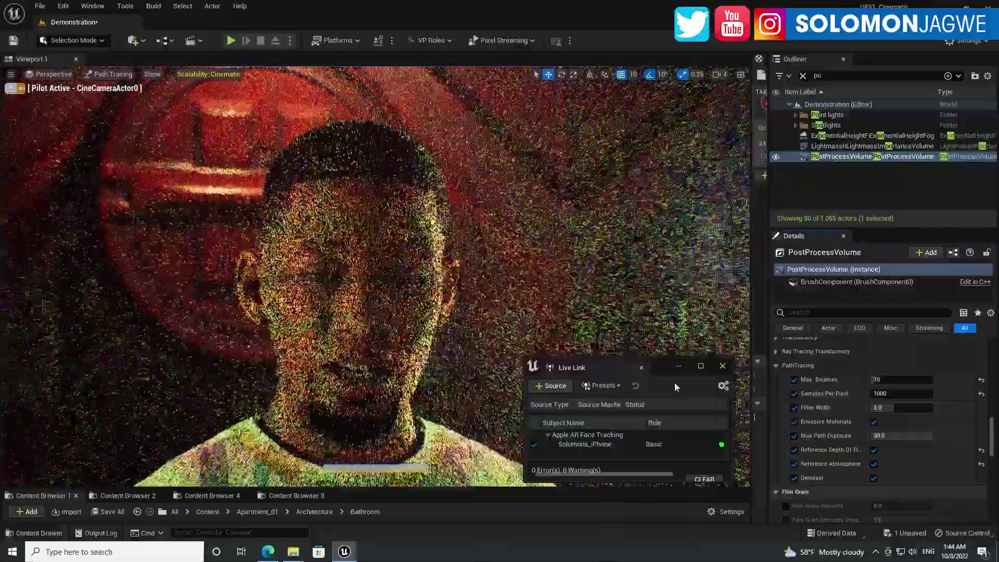
pyautogui.click(534, 445)
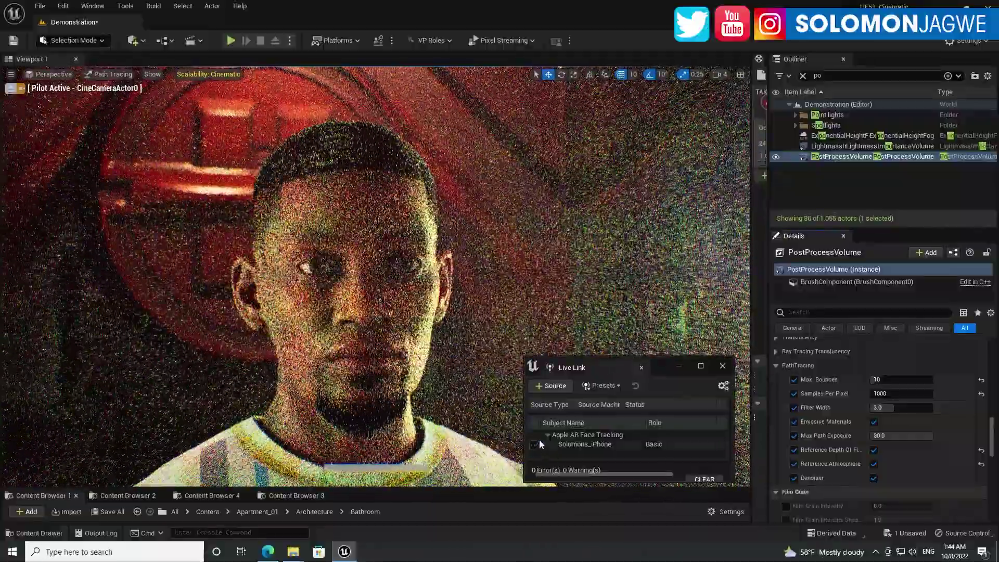